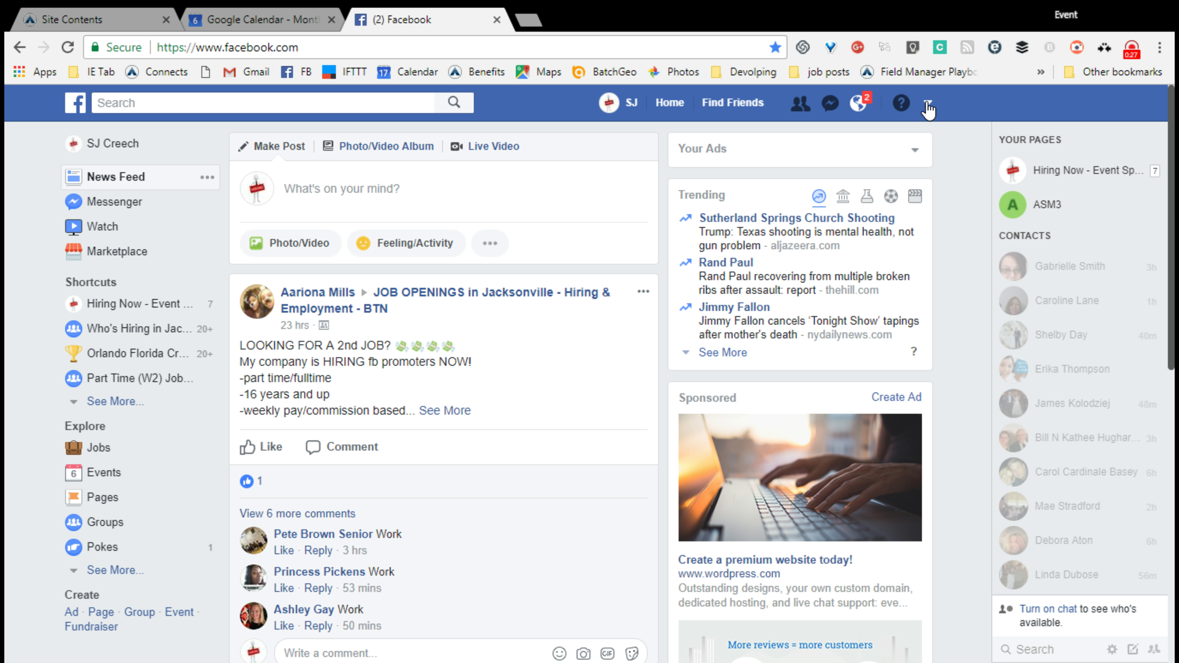
- Start creating a new page of type Company, Organization or Institution with the category Retail Company
{"action": "left_click", "coordinate": [928, 104]}
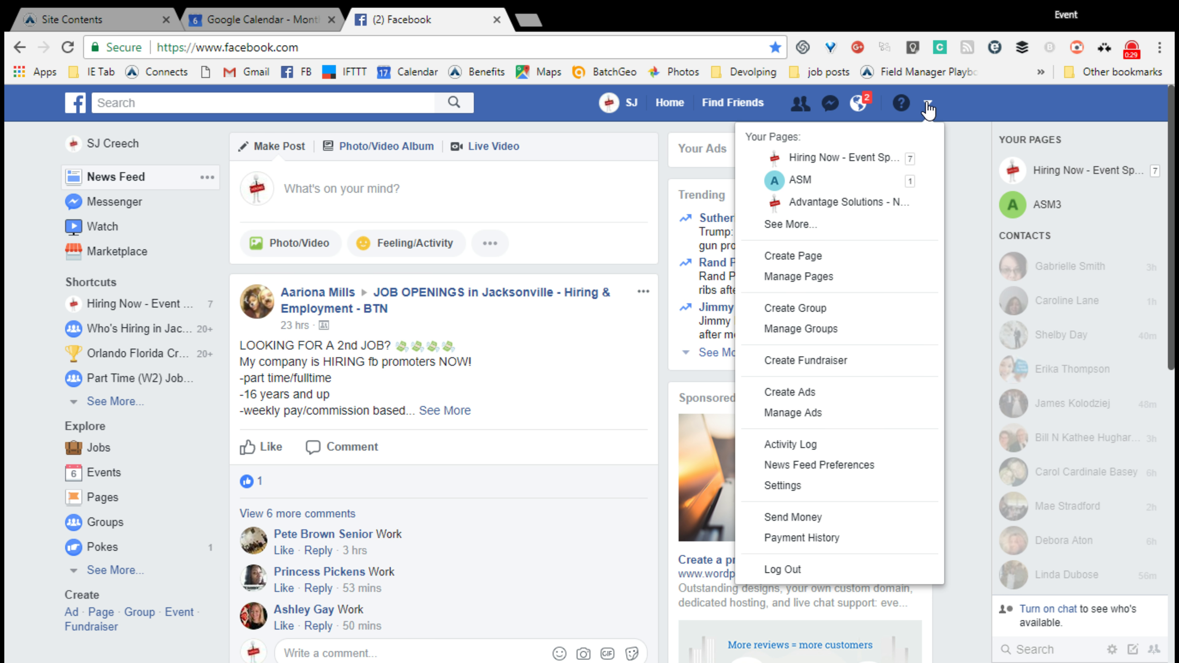
{"action": "left_click", "coordinate": [784, 263]}
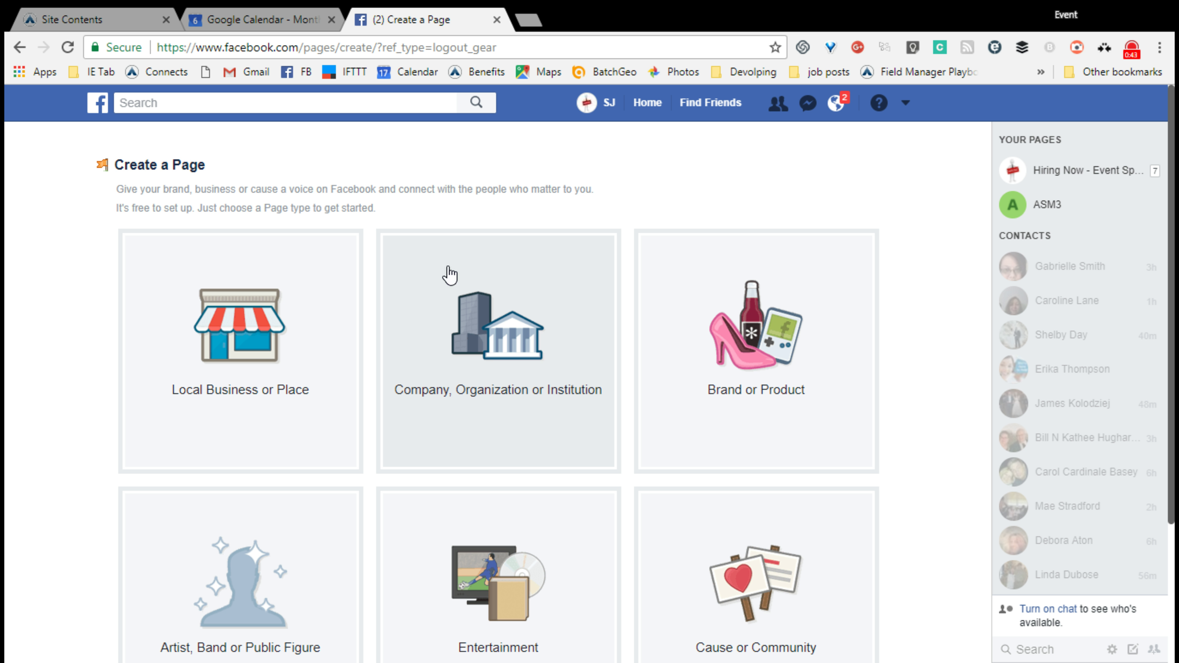
{"action": "left_click", "coordinate": [498, 350]}
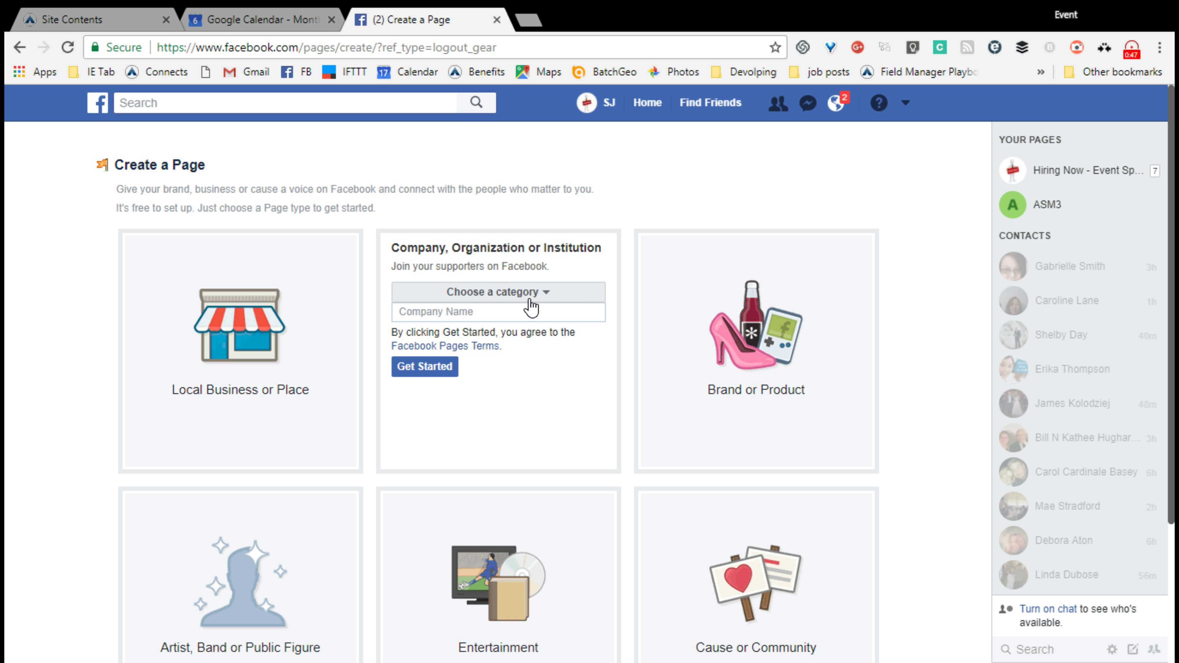
{"action": "left_click", "coordinate": [531, 307]}
{"action": "scroll", "coordinate": [498, 485], "scroll_direction": "down", "scroll_amount": 6}
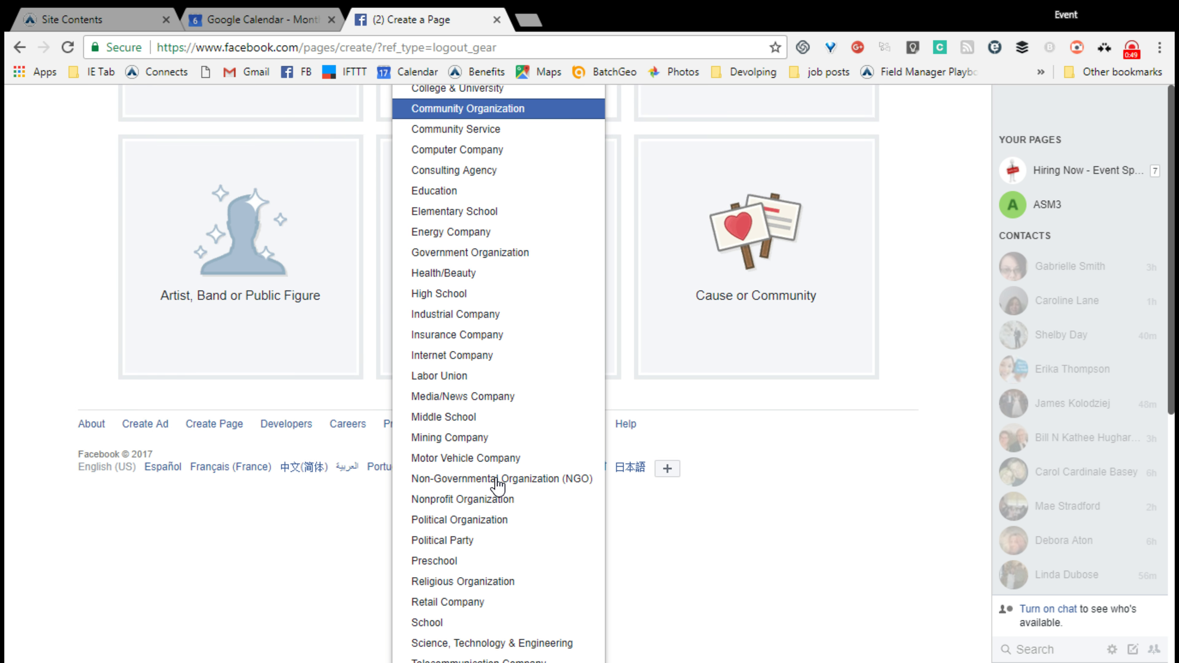
{"action": "scroll", "coordinate": [497, 485], "scroll_direction": "down", "scroll_amount": 2}
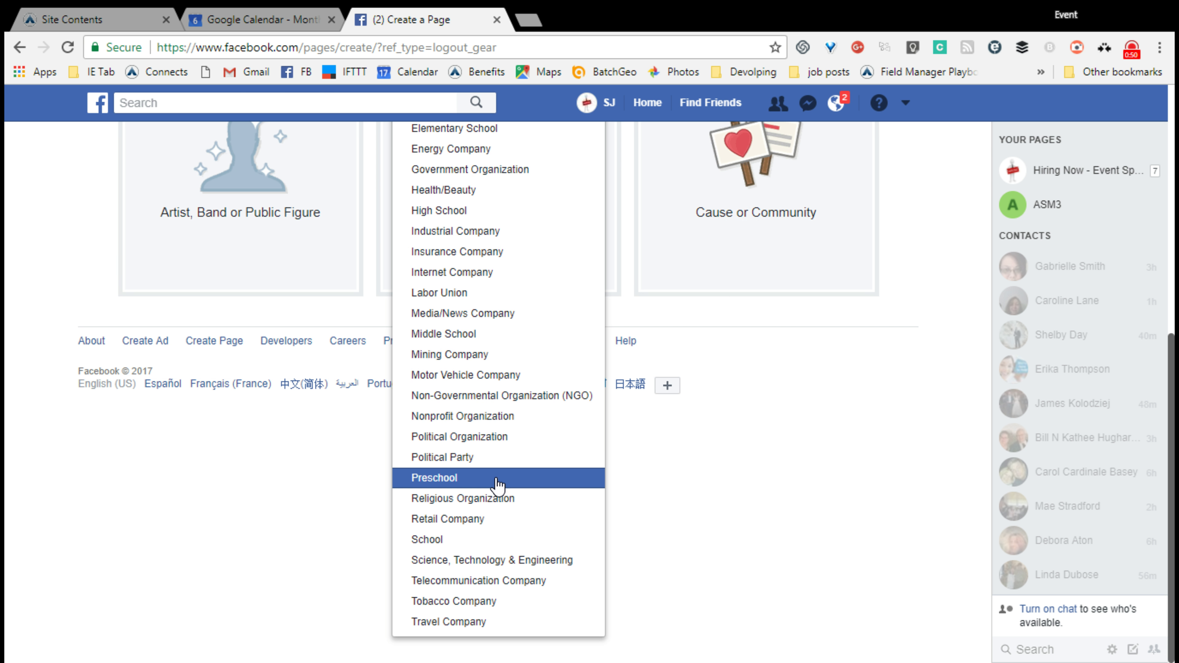
{"action": "left_click", "coordinate": [465, 521]}
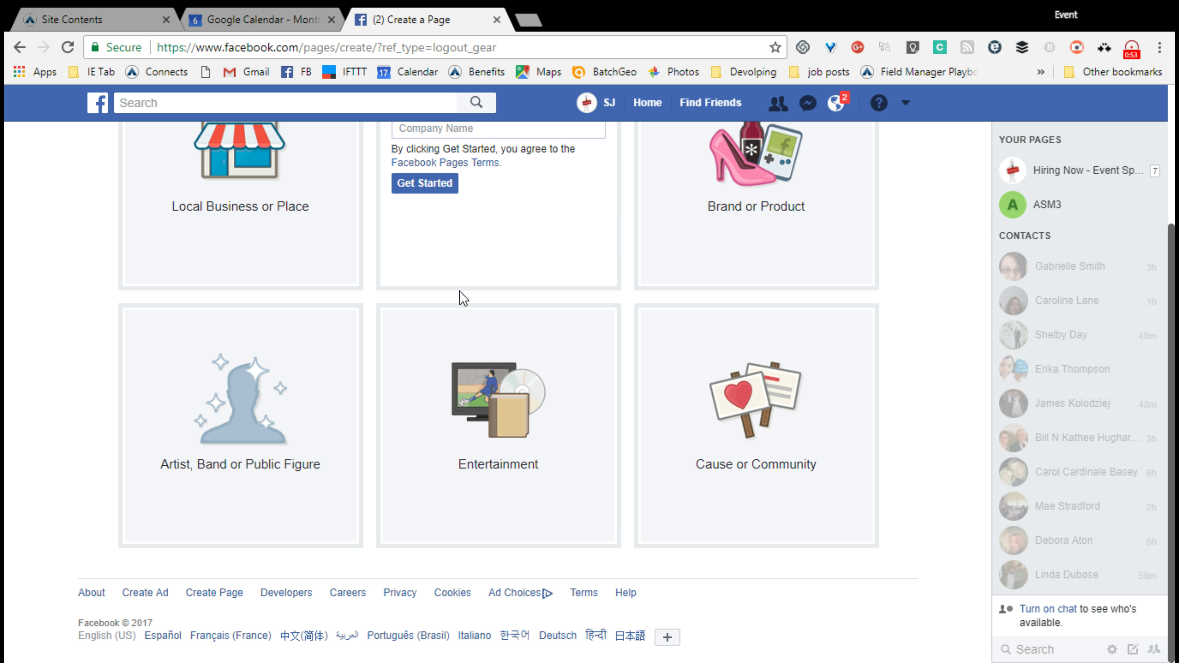
- Enter ASM4 as the company name and proceed with creating the page
{"action": "scroll", "coordinate": [460, 292], "scroll_direction": "up", "scroll_amount": 3}
{"action": "left_click", "coordinate": [439, 299]}
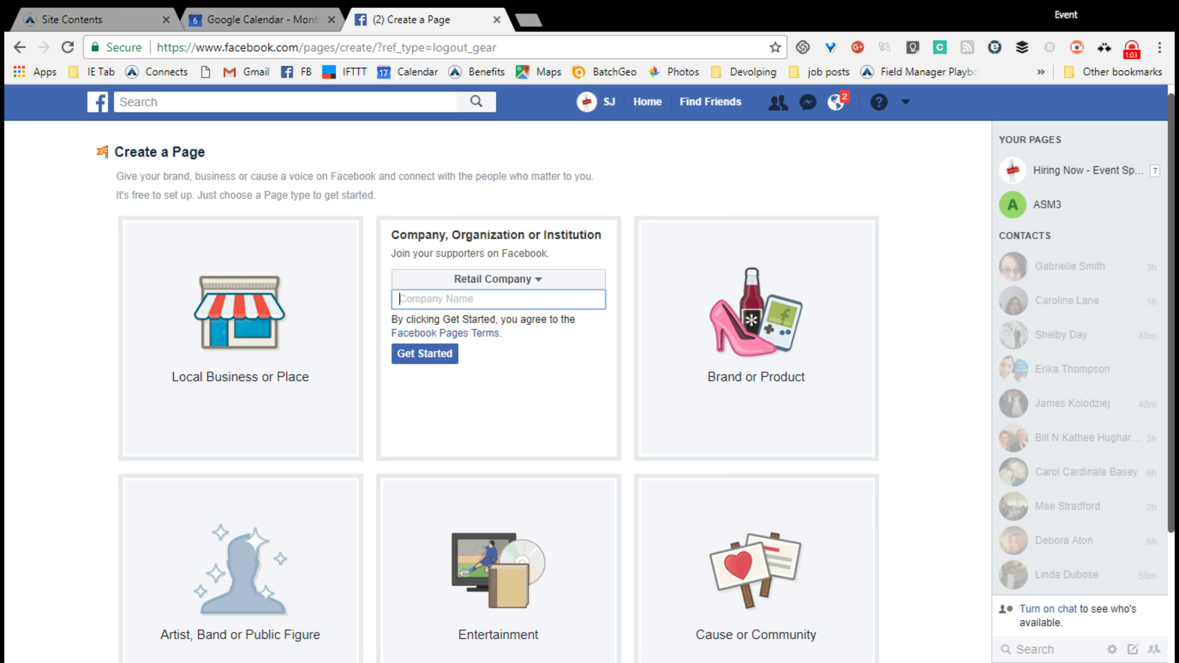
{"action": "type", "text": "ASM4"}
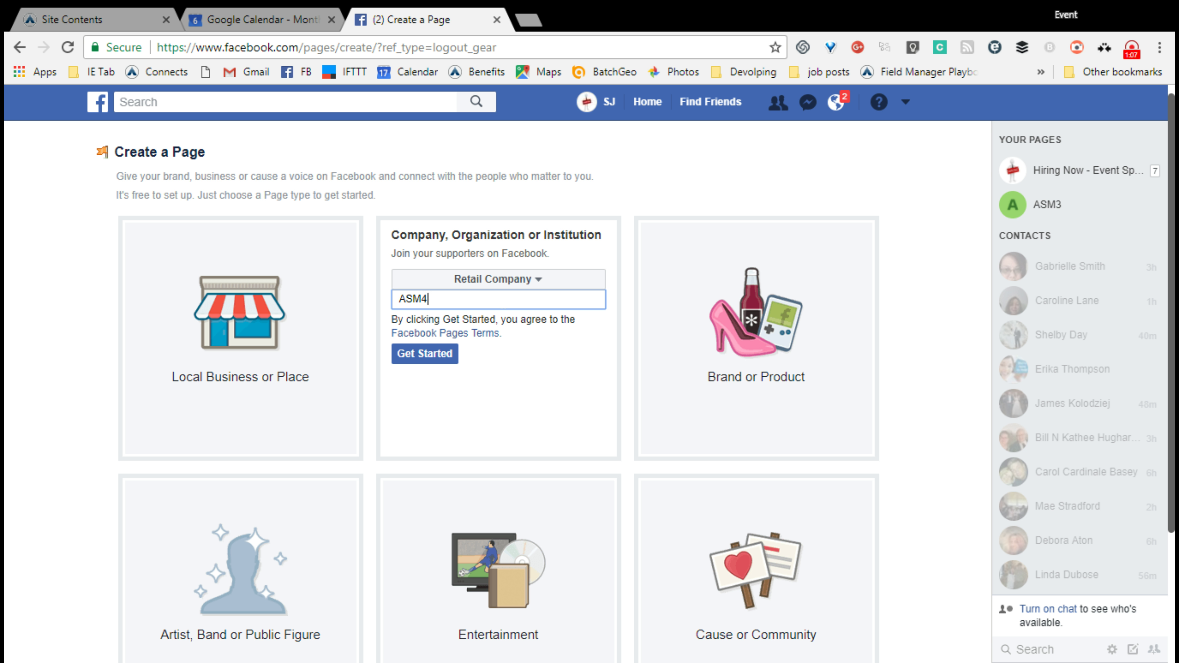
{"action": "left_click", "coordinate": [420, 357]}
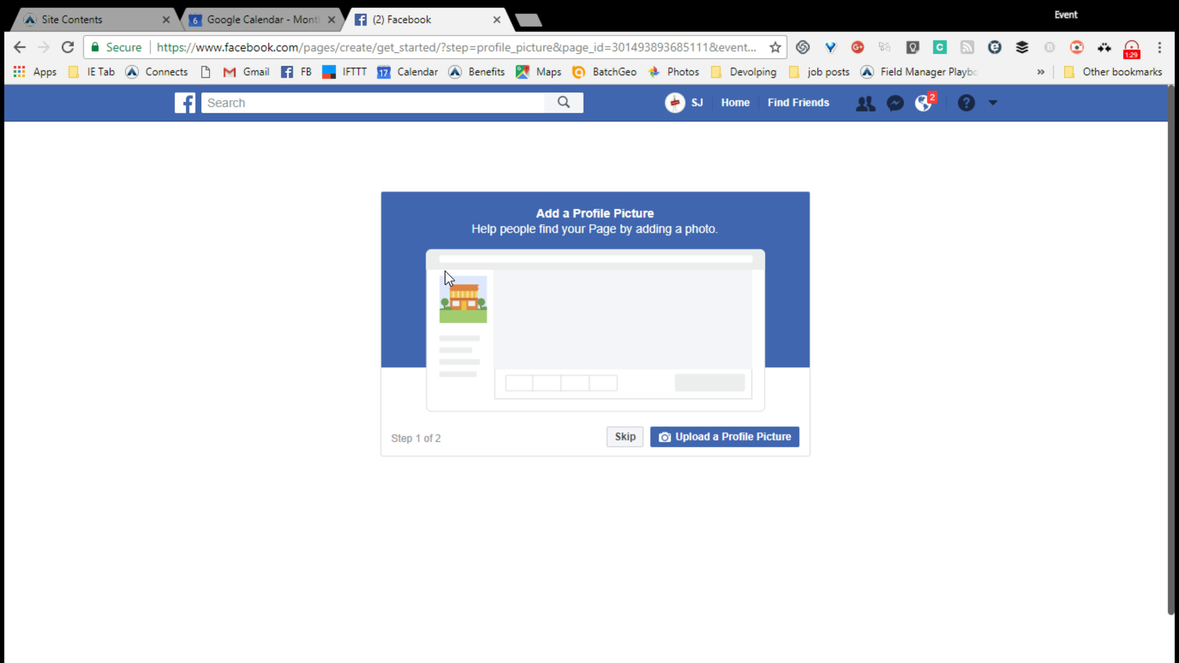
- Skip adding a profile picture and a cover photo, and dismiss the introductory tips on the new page
{"action": "left_click", "coordinate": [622, 442]}
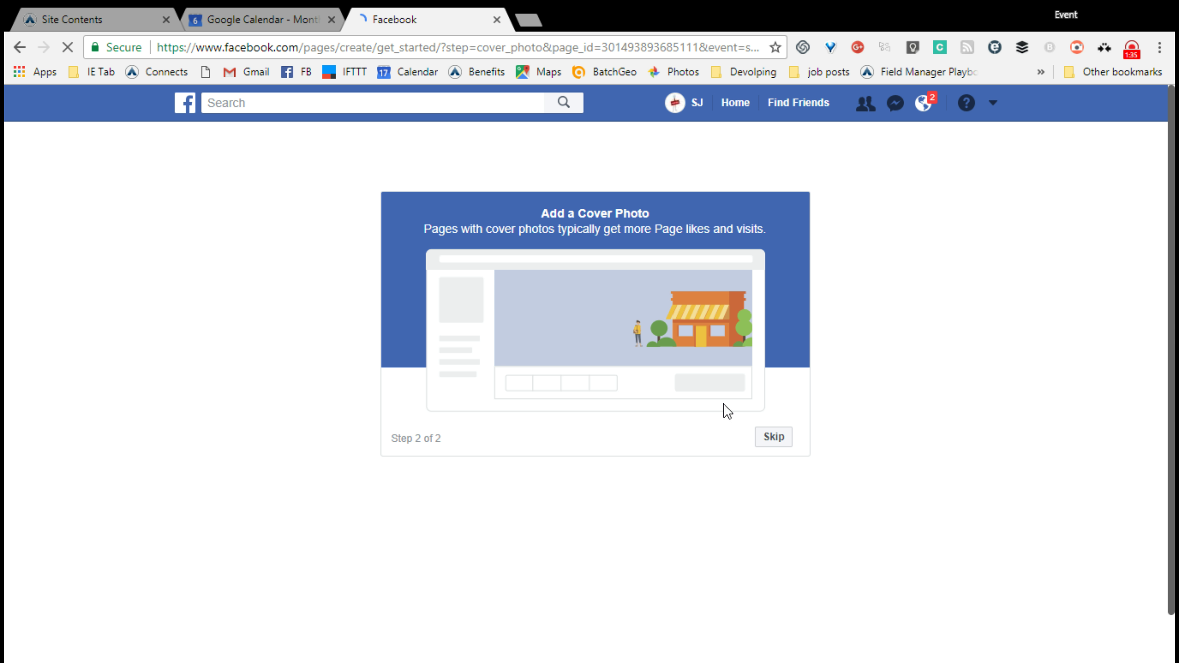
{"action": "left_click", "coordinate": [633, 440]}
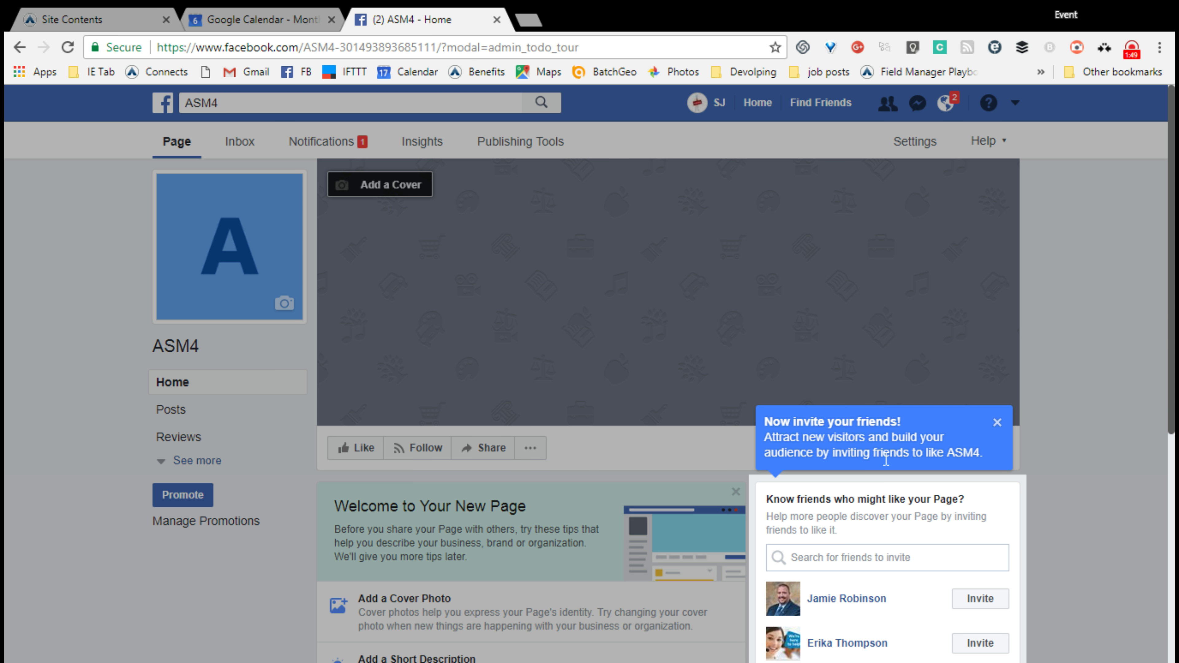
{"action": "left_click", "coordinate": [998, 424]}
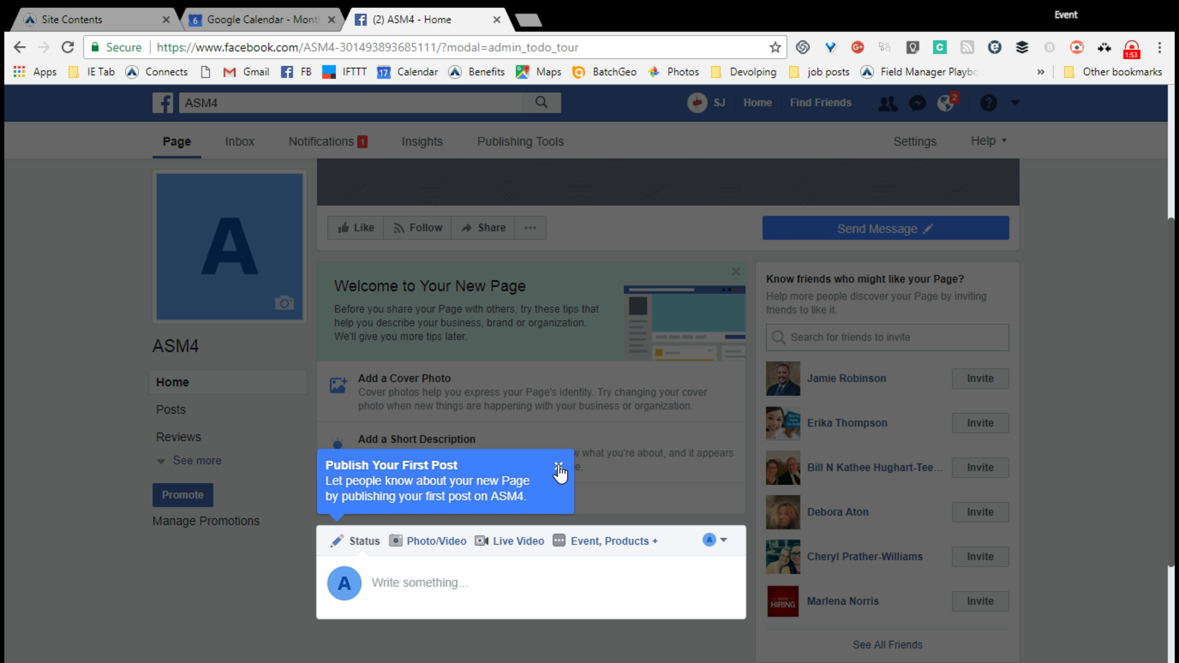
{"action": "left_click", "coordinate": [559, 465]}
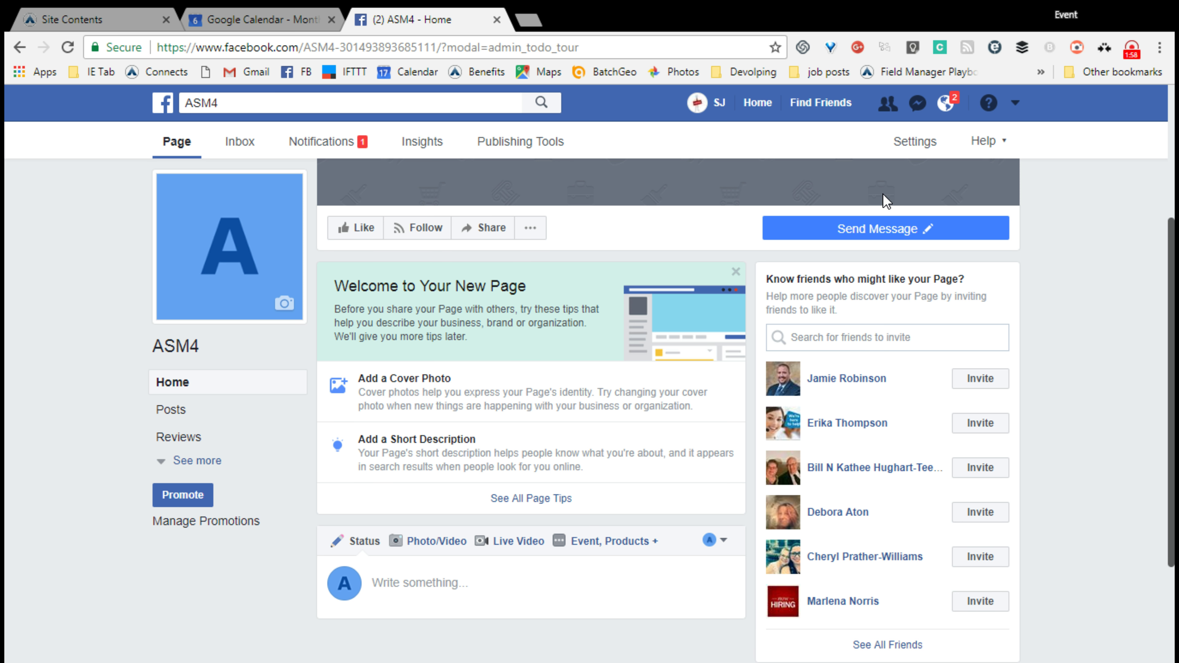
- Open the template choices in the ASM4 page's editing settings
{"action": "left_click", "coordinate": [920, 144]}
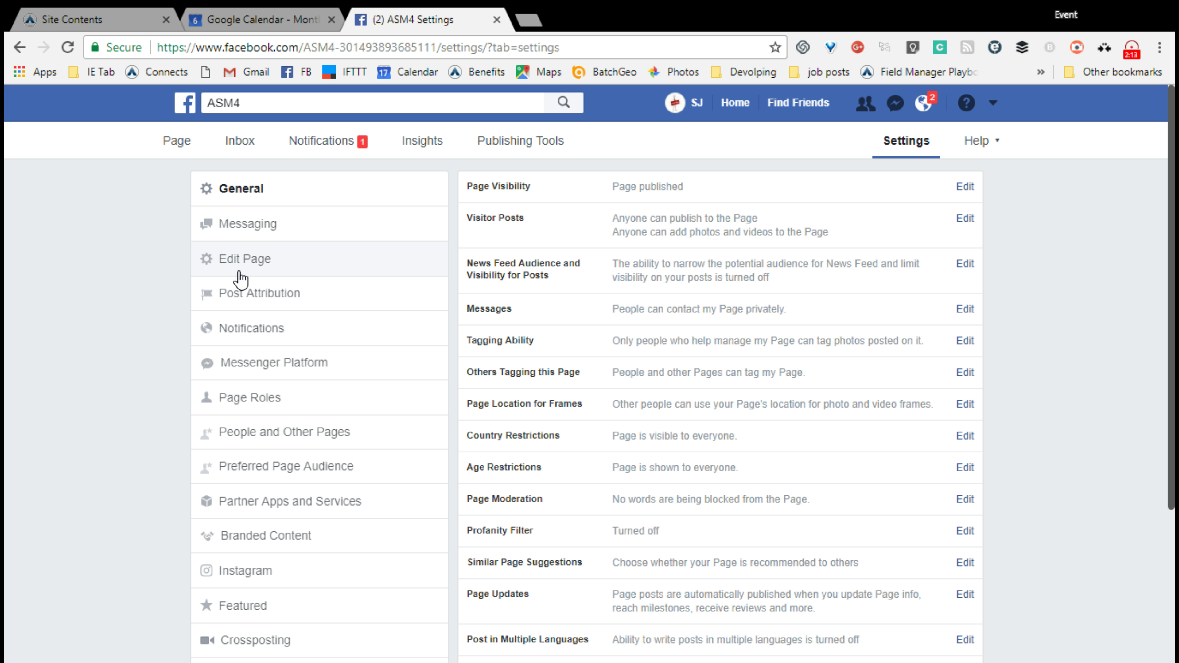
{"action": "left_click", "coordinate": [257, 263]}
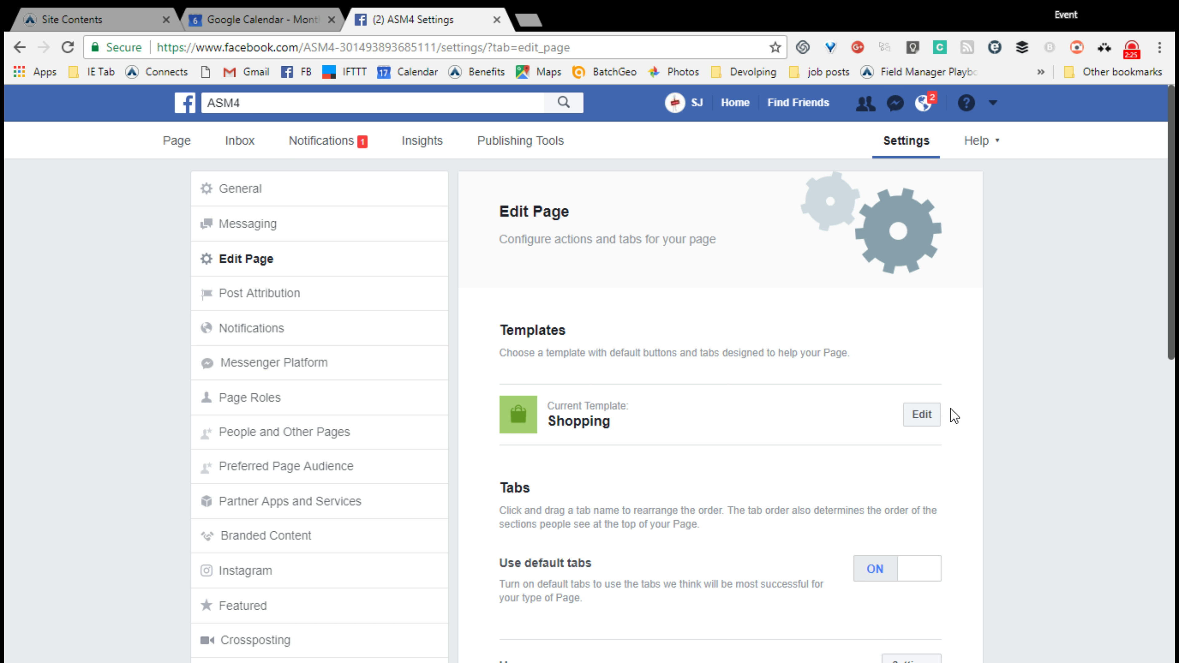
{"action": "left_click", "coordinate": [922, 414]}
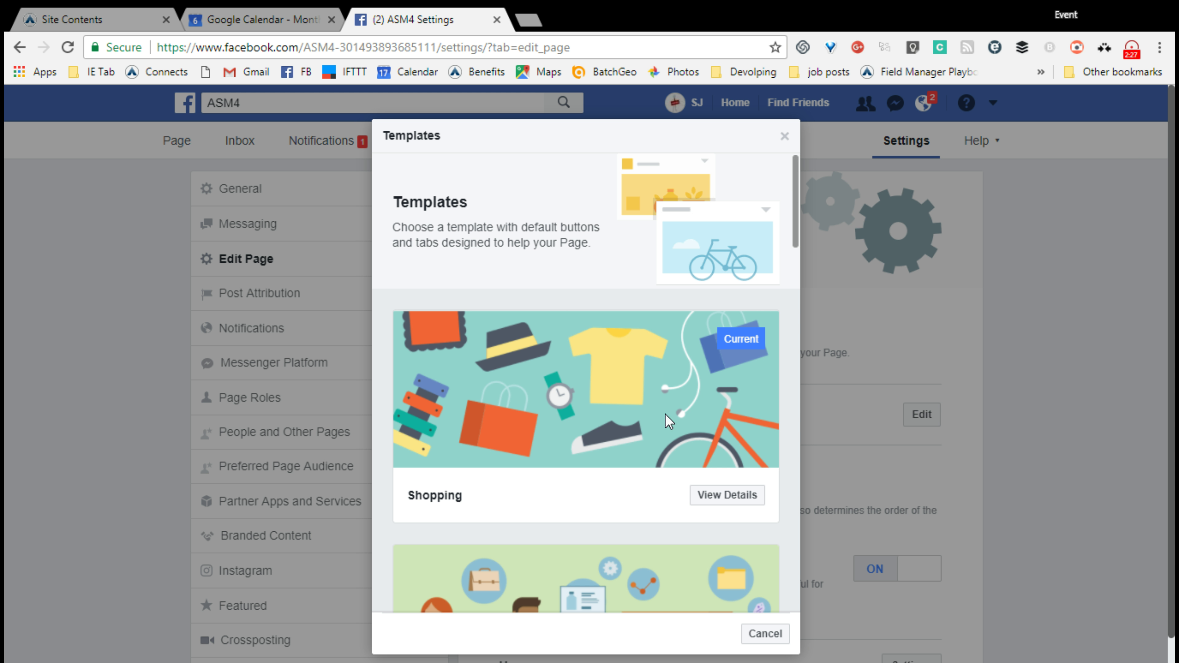
- Review the details of the Business template and apply it to the ASM4 page
{"action": "scroll", "coordinate": [665, 421], "scroll_direction": "down", "scroll_amount": 5}
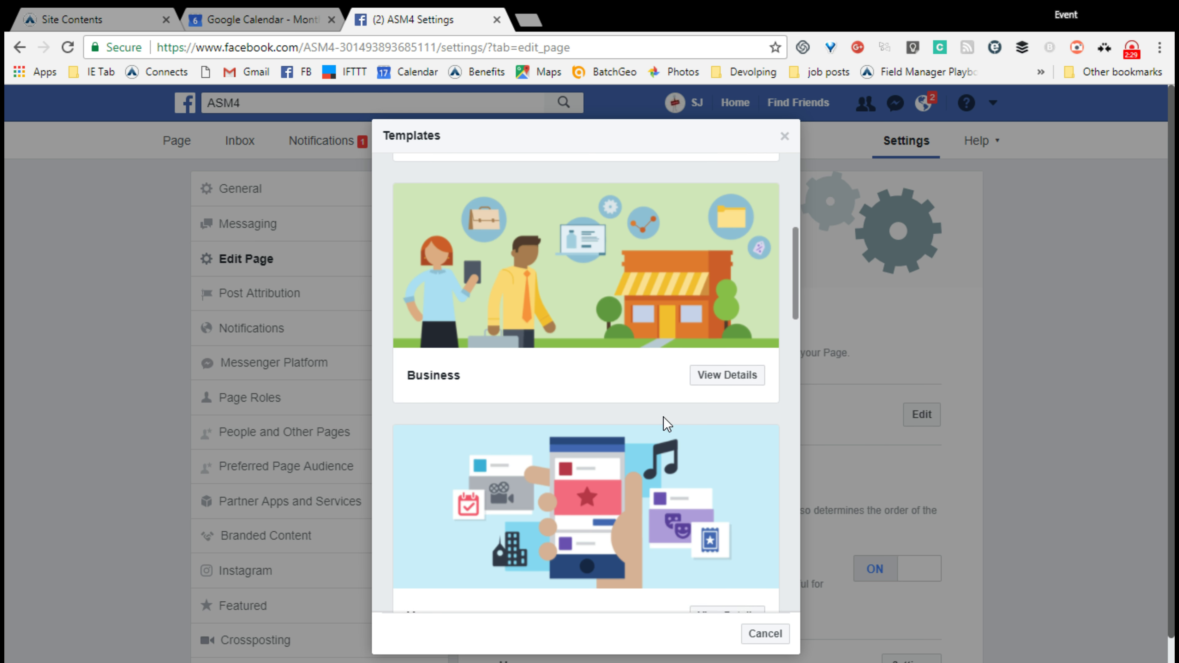
{"action": "scroll", "coordinate": [664, 421], "scroll_direction": "down", "scroll_amount": 2}
{"action": "left_click", "coordinate": [717, 307]}
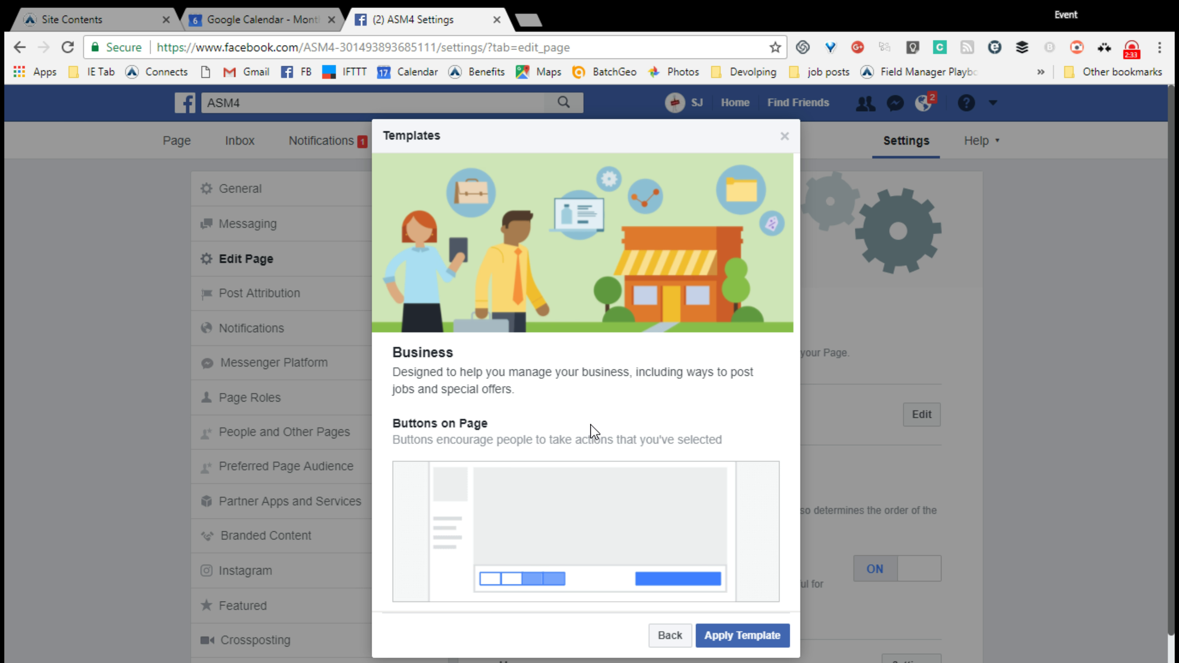
{"action": "scroll", "coordinate": [595, 438], "scroll_direction": "down", "scroll_amount": 2}
{"action": "scroll", "coordinate": [595, 438], "scroll_direction": "down", "scroll_amount": 7}
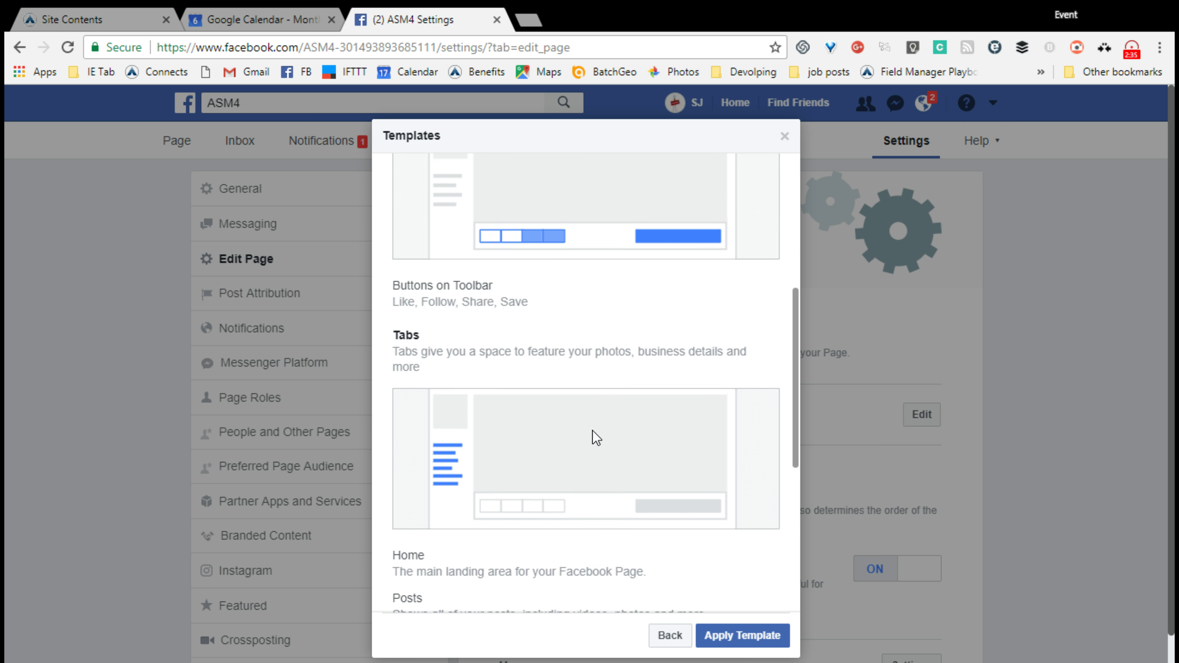
{"action": "scroll", "coordinate": [593, 430], "scroll_direction": "down", "scroll_amount": 7}
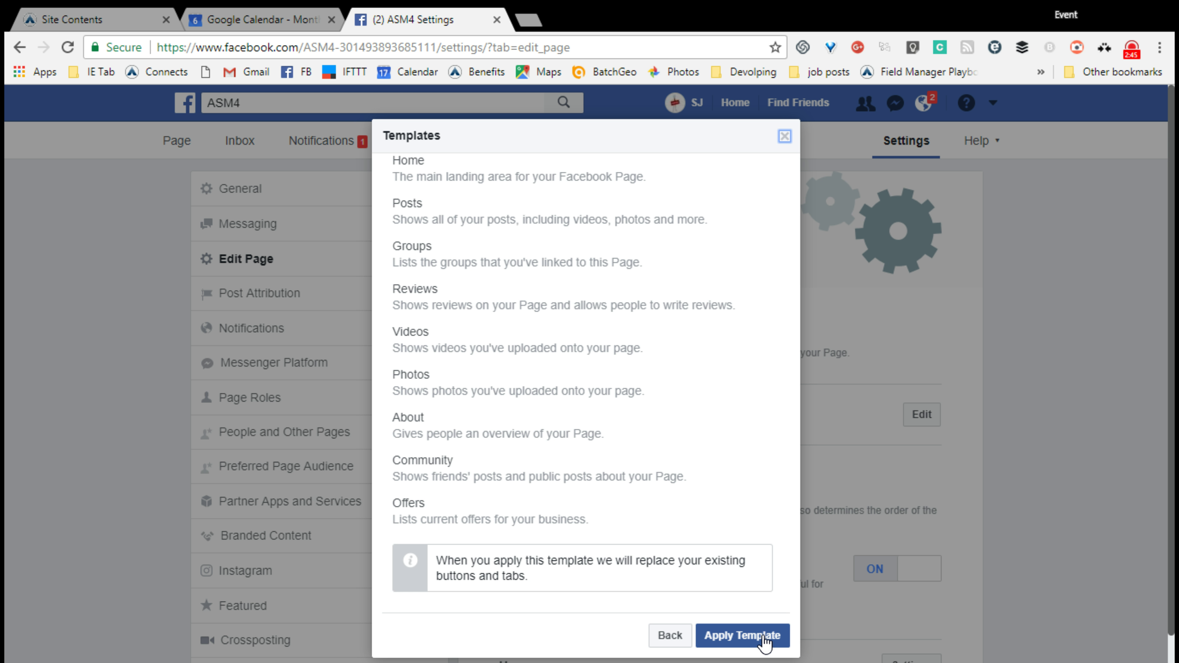
{"action": "left_click", "coordinate": [744, 636]}
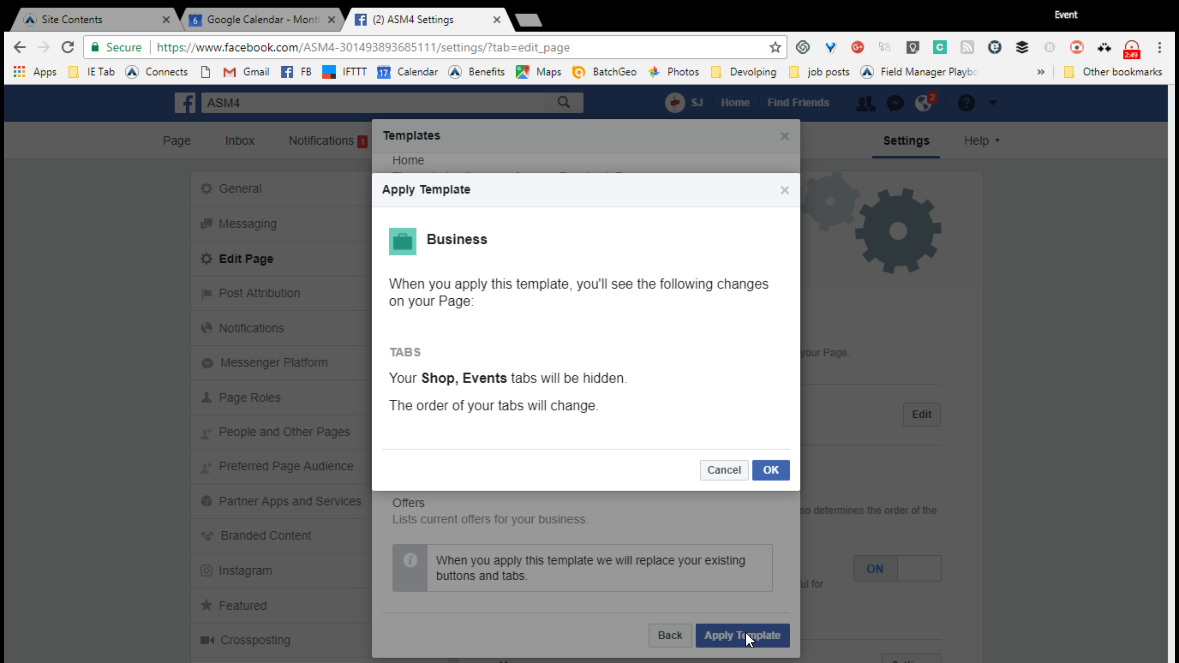
{"action": "left_click", "coordinate": [770, 470]}
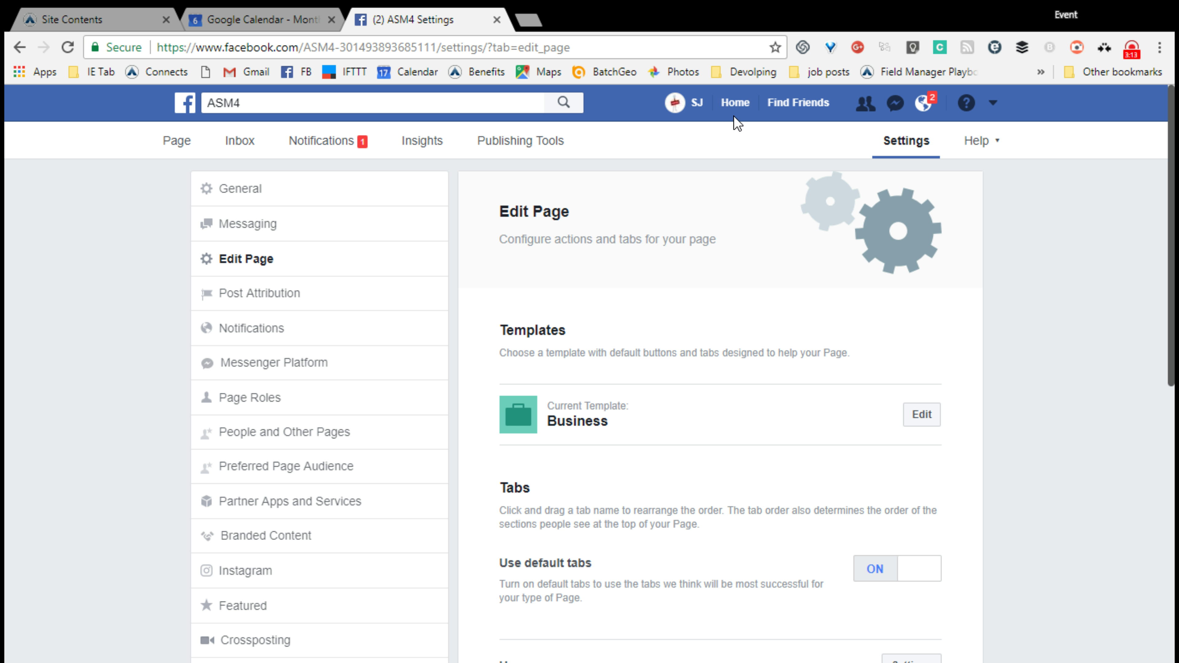
- Return to the home feed, open the Hiring Now - Event Specialists page and look over its main content
{"action": "left_click", "coordinate": [741, 103]}
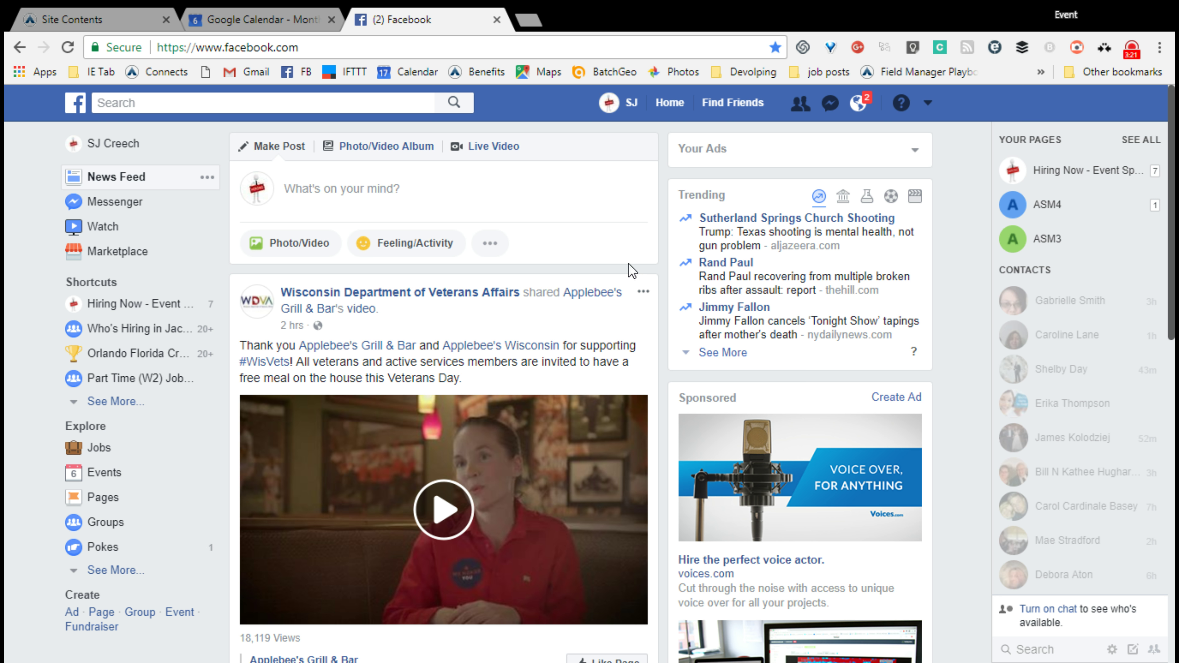
{"action": "left_click", "coordinate": [1046, 166]}
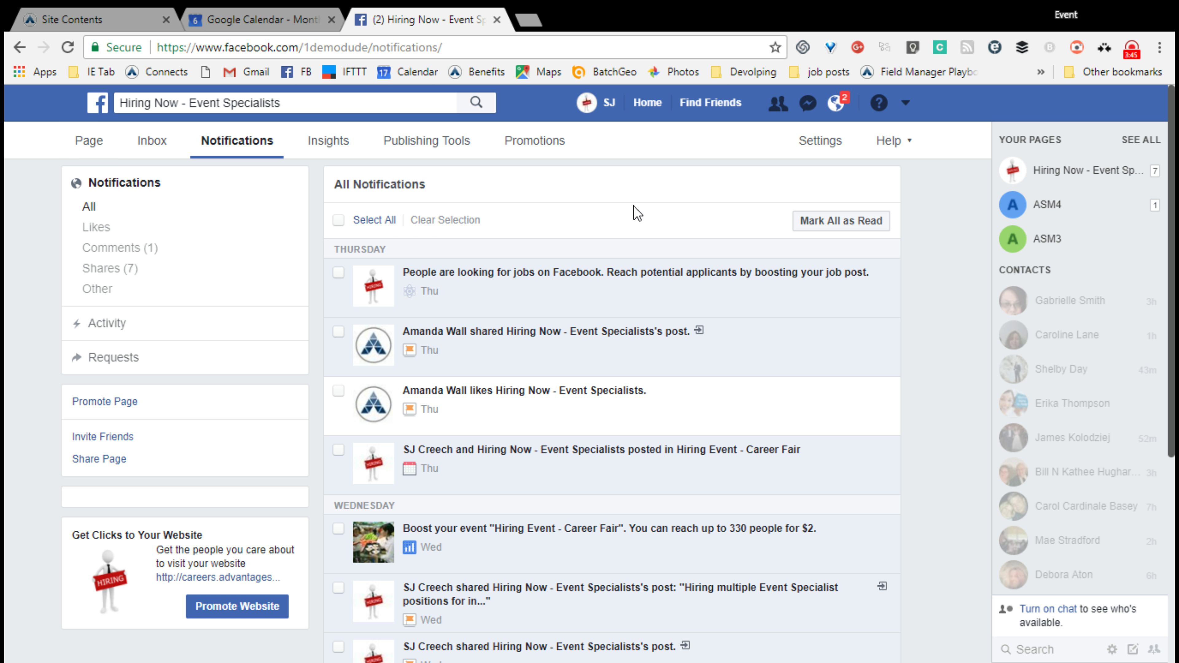
{"action": "left_click", "coordinate": [92, 142]}
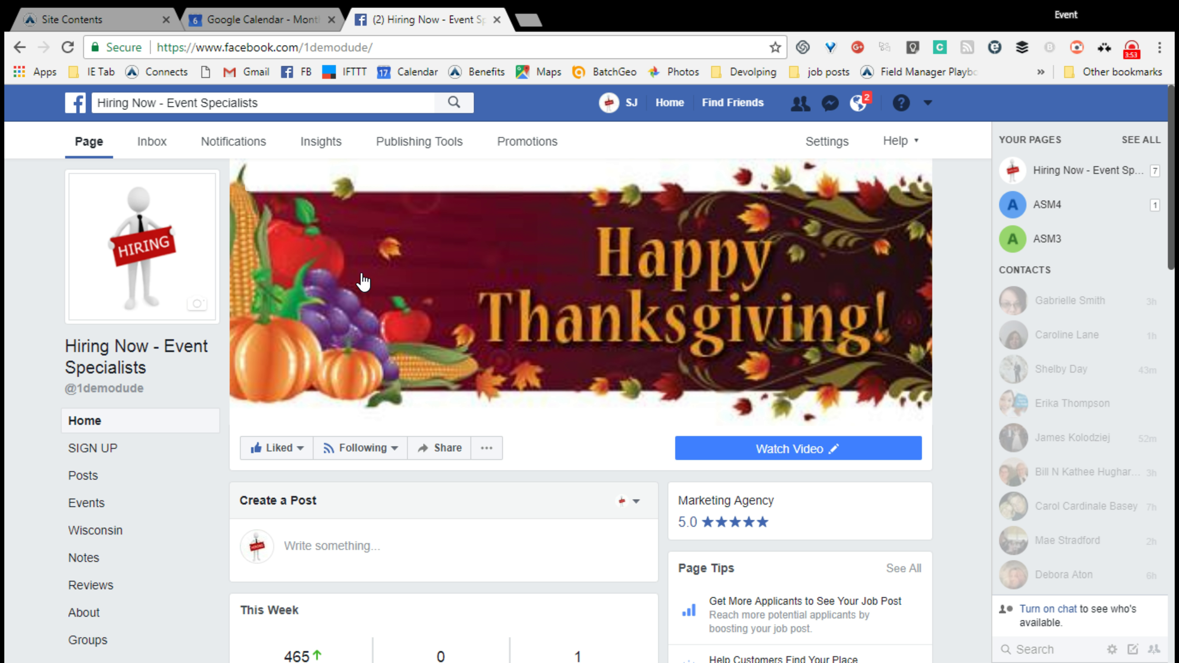
{"action": "scroll", "coordinate": [543, 363], "scroll_direction": "down", "scroll_amount": 5}
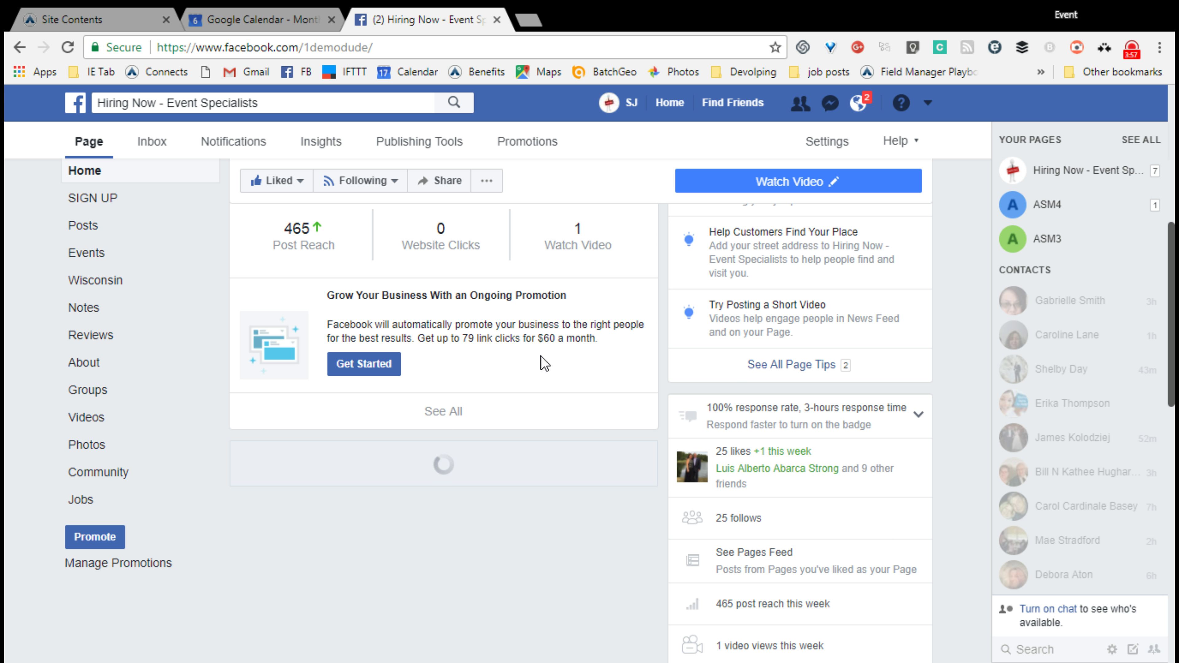
{"action": "scroll", "coordinate": [544, 363], "scroll_direction": "up", "scroll_amount": 2}
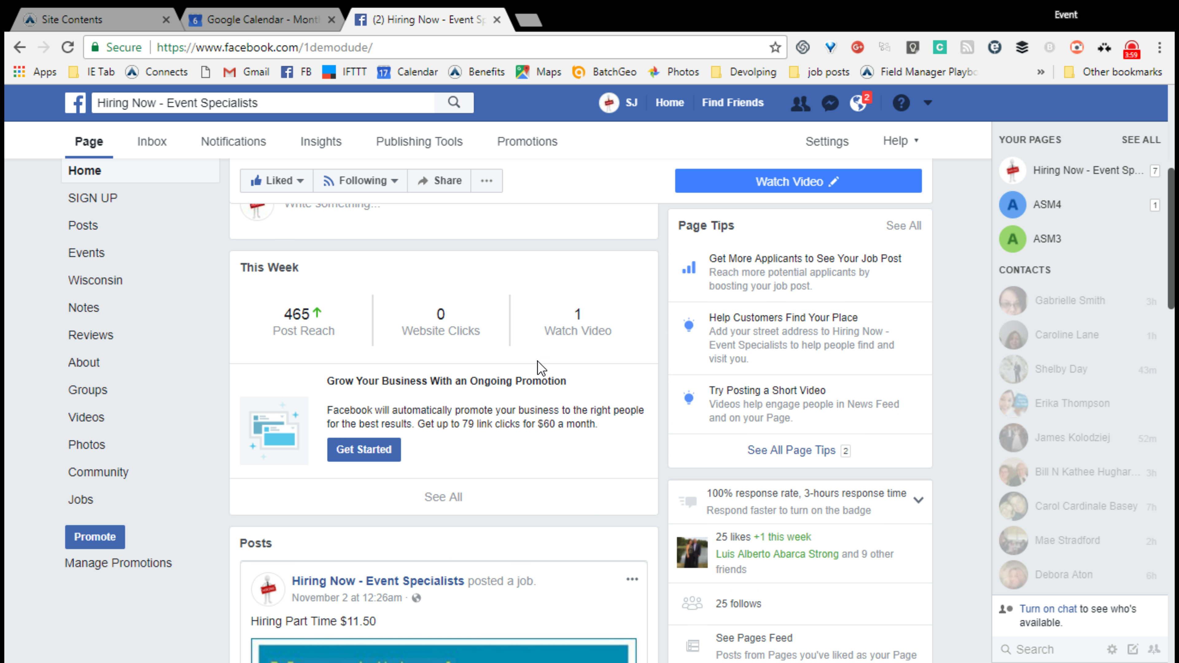
{"action": "scroll", "coordinate": [537, 370], "scroll_direction": "down", "scroll_amount": 2}
{"action": "scroll", "coordinate": [537, 369], "scroll_direction": "up", "scroll_amount": 6}
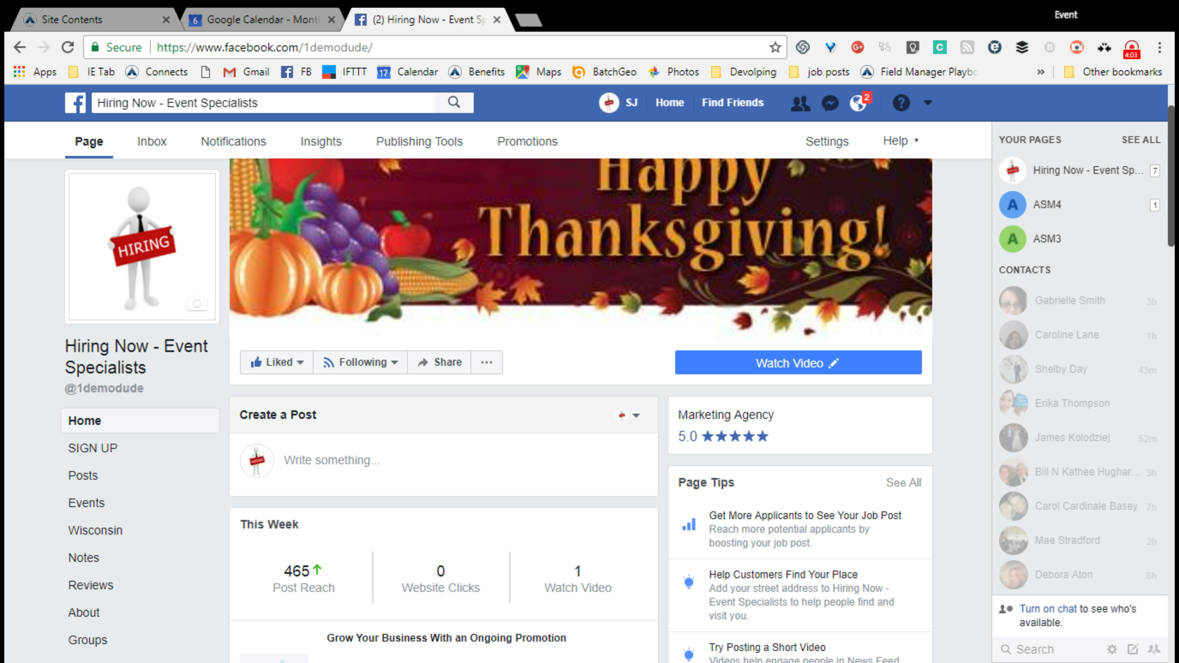
{"action": "scroll", "coordinate": [518, 297], "scroll_direction": "up", "scroll_amount": 2}
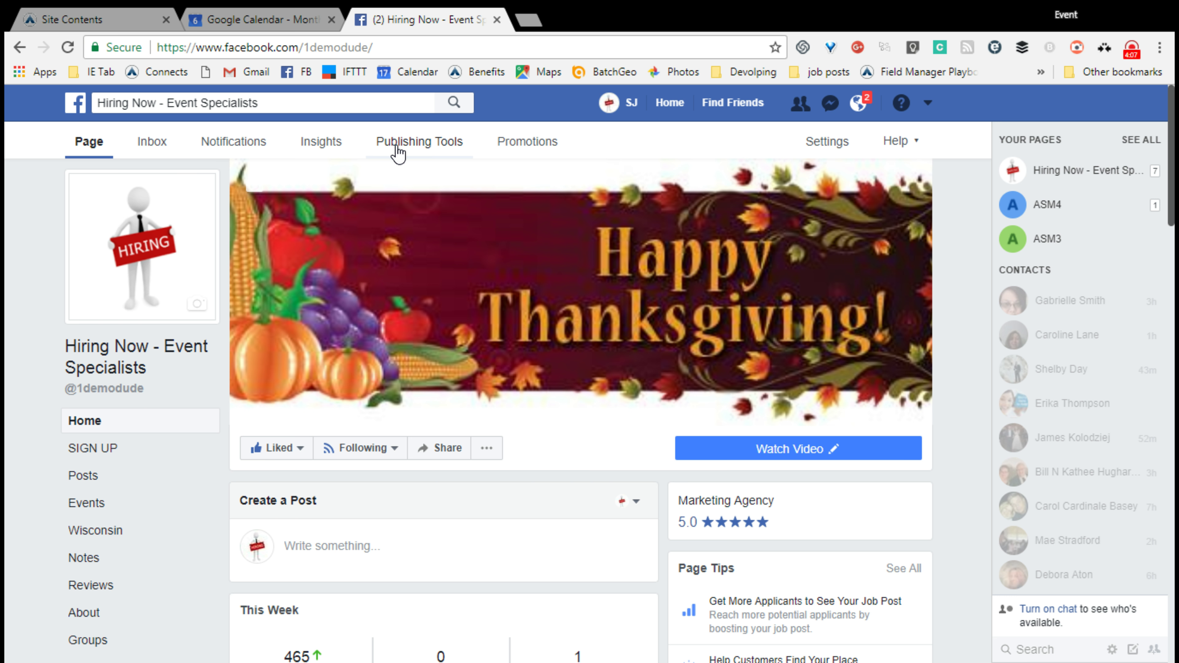
- Review the received job applications in the page's publishing tools and start a new job post
{"action": "left_click", "coordinate": [415, 146]}
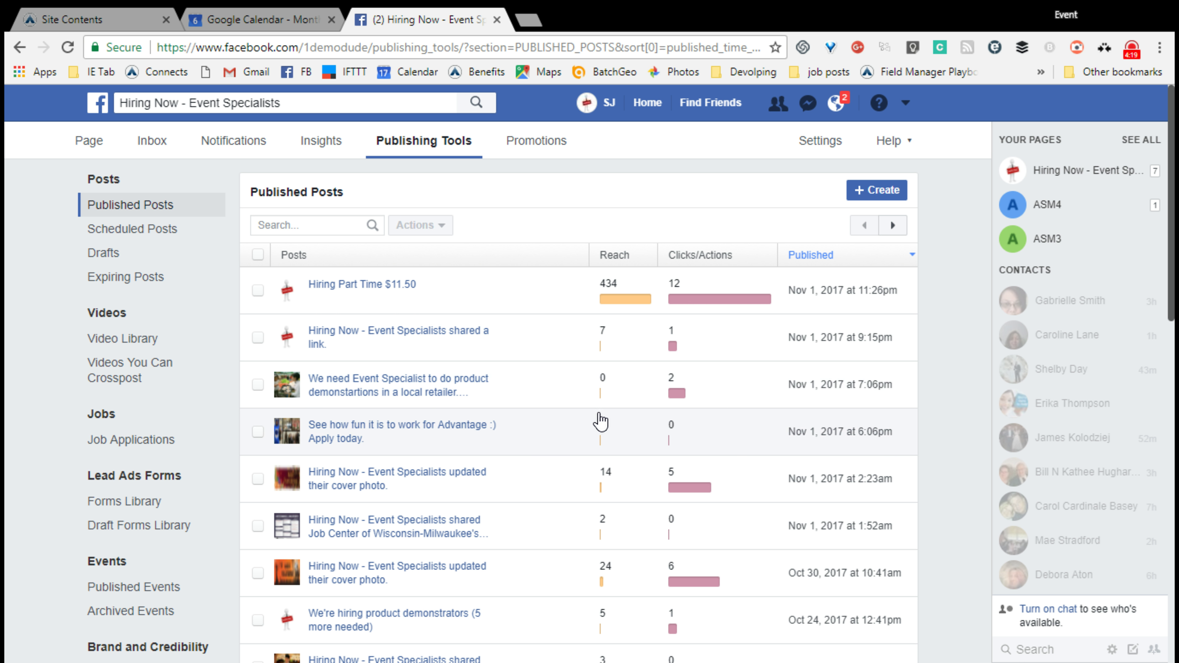
{"action": "left_click", "coordinate": [119, 440]}
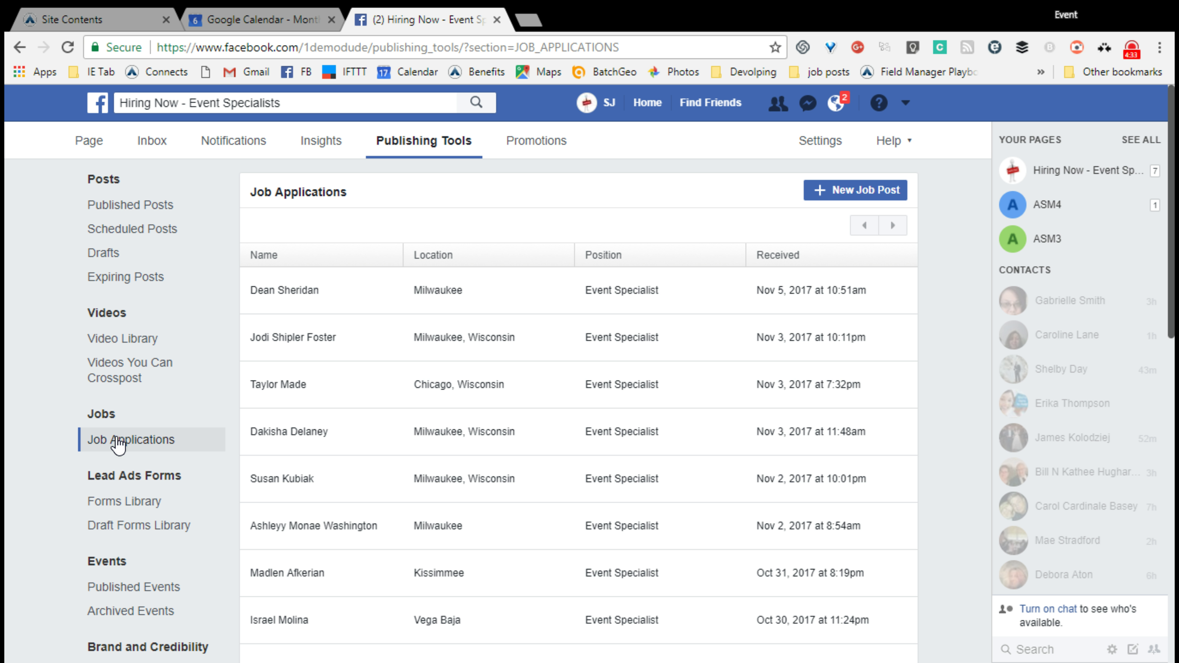
{"action": "scroll", "coordinate": [518, 403], "scroll_direction": "down", "scroll_amount": 3}
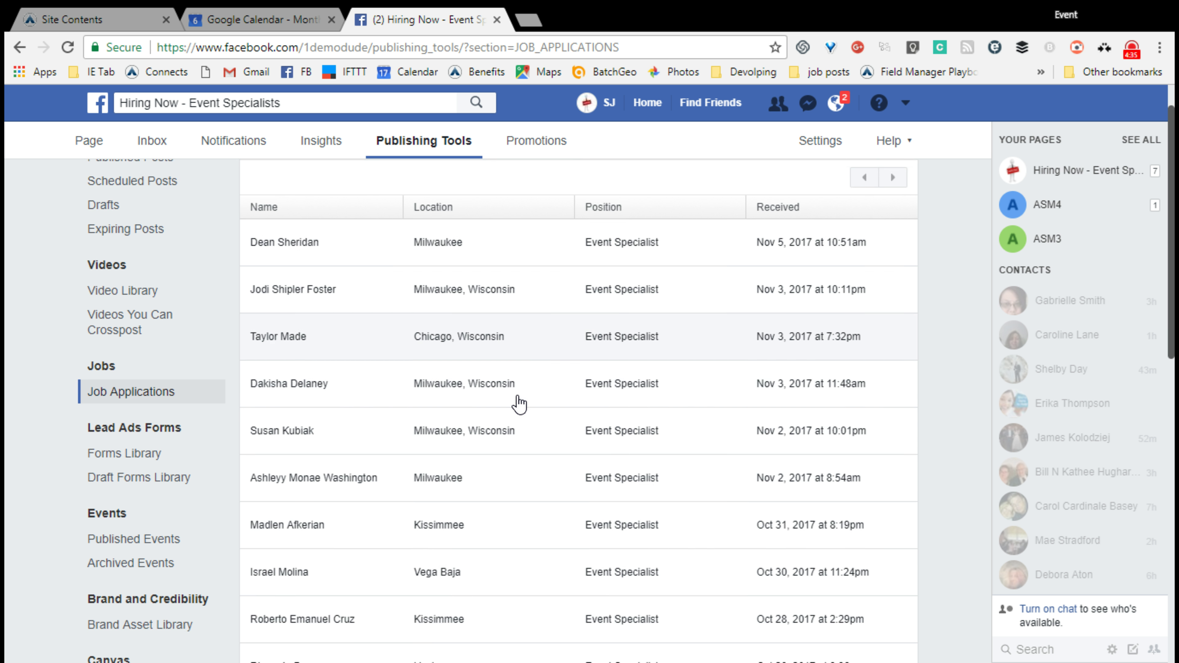
{"action": "scroll", "coordinate": [518, 404], "scroll_direction": "down", "scroll_amount": 5}
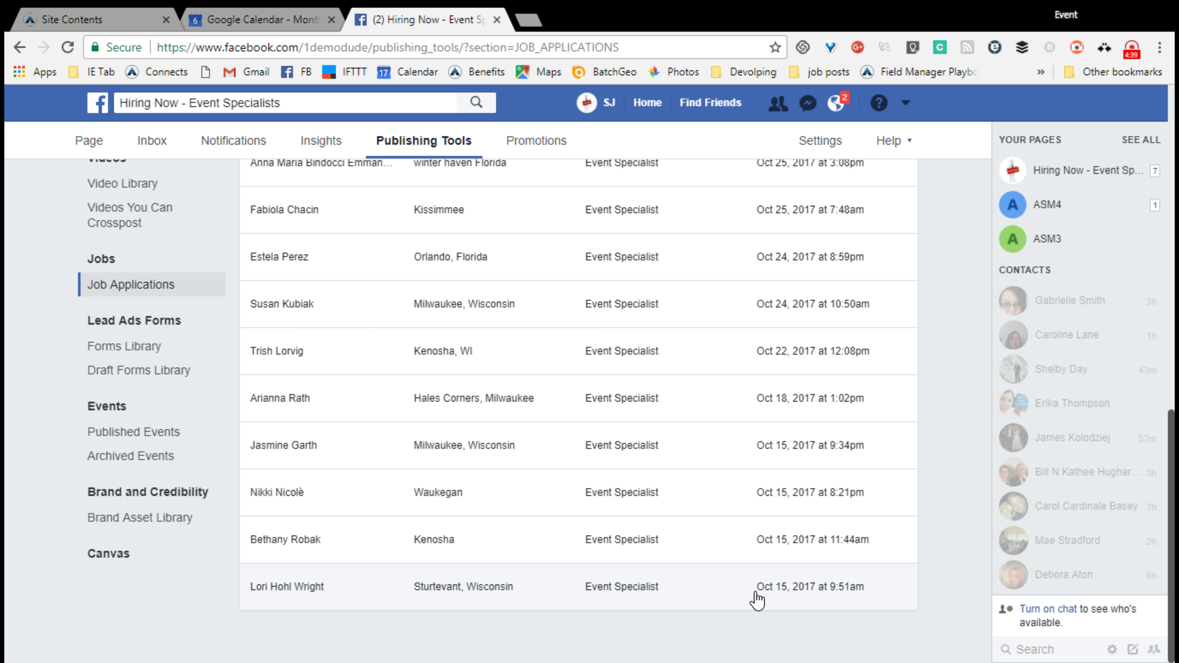
{"action": "scroll", "coordinate": [694, 549], "scroll_direction": "up", "scroll_amount": 15}
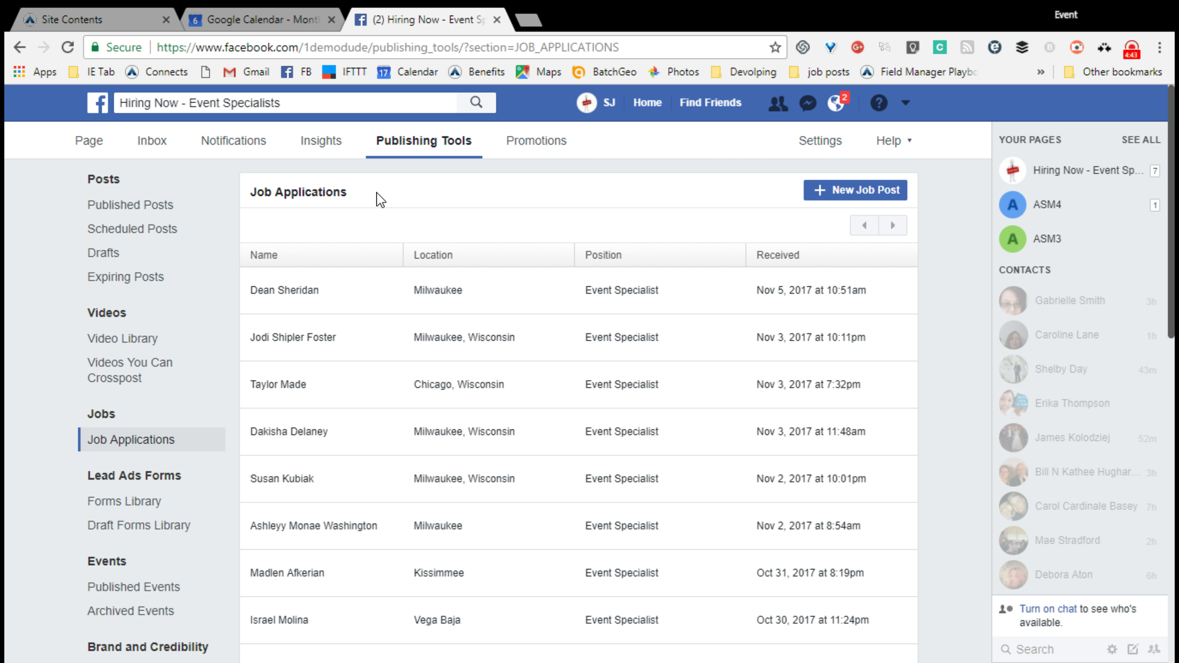
{"action": "left_click", "coordinate": [855, 191]}
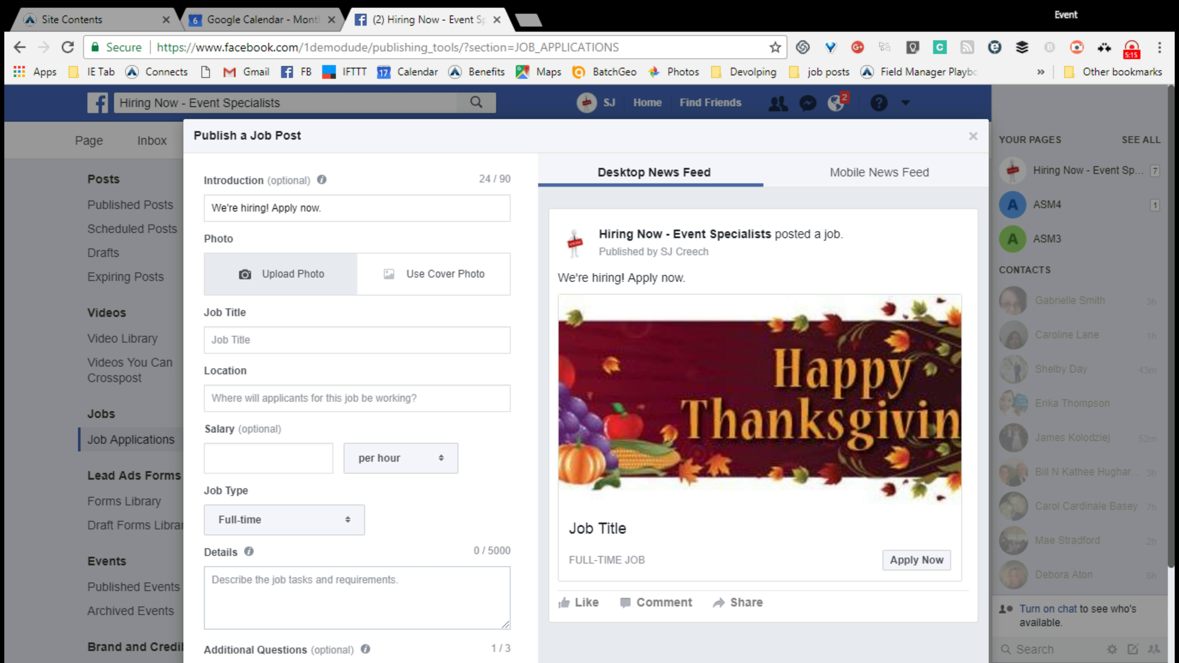
- Upload the "We need YOU!" sign photo to the job post and set the job title to Event Specialist
{"action": "left_click", "coordinate": [293, 273]}
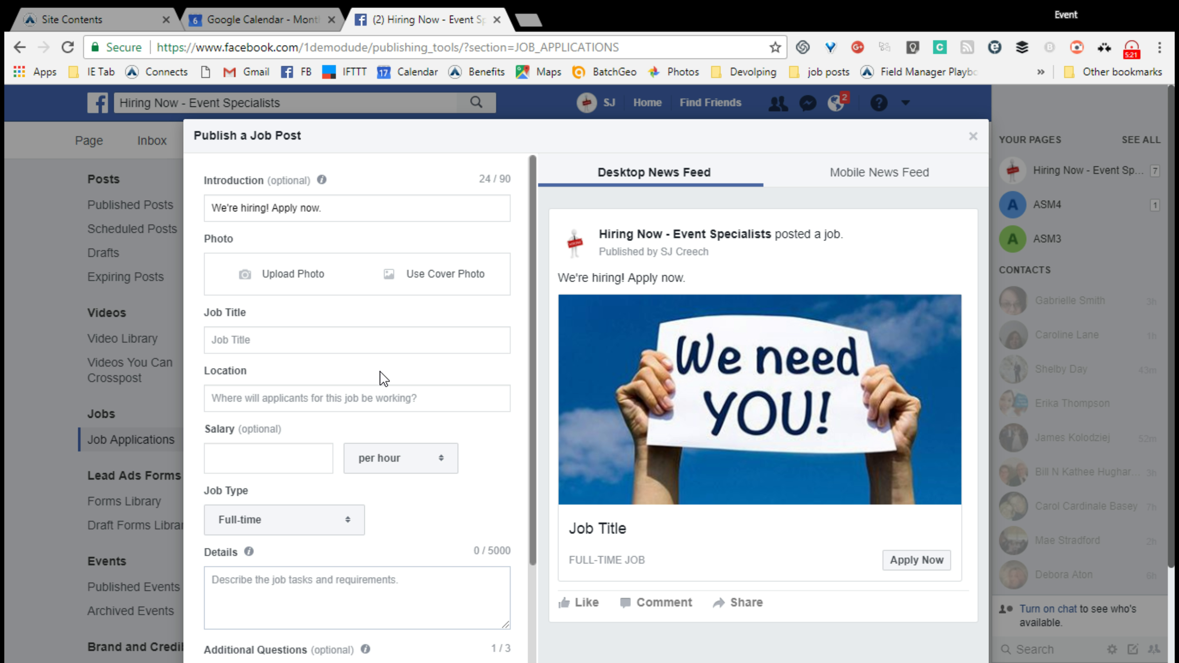
{"action": "left_click", "coordinate": [242, 340]}
{"action": "type", "text": "E"}
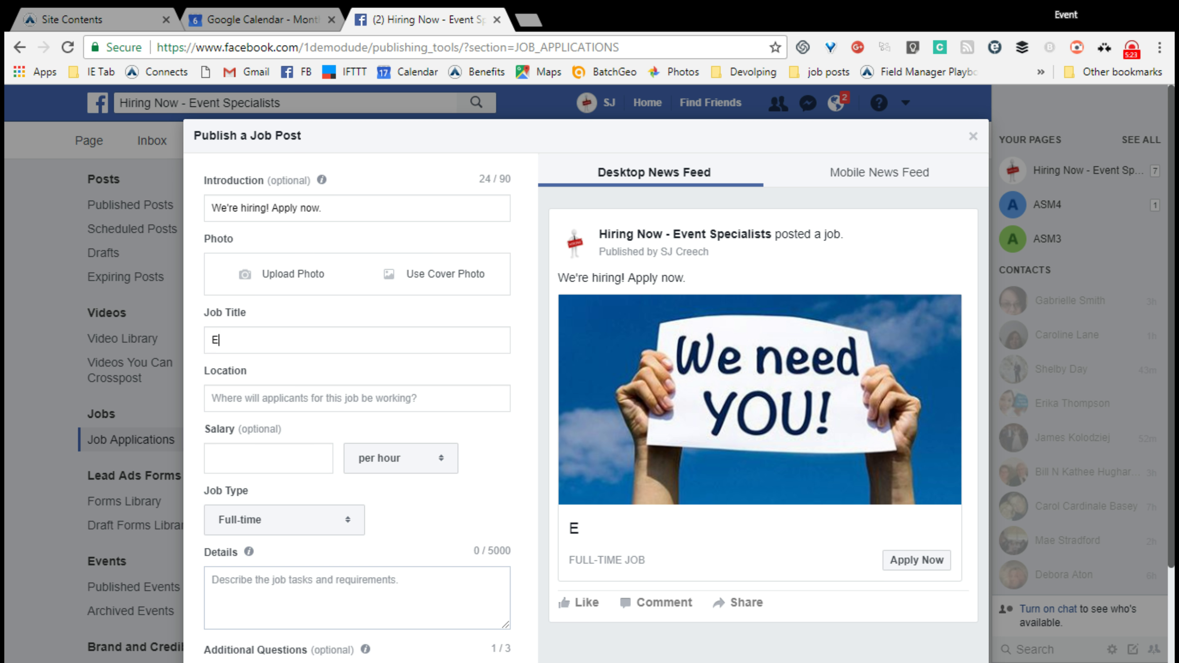
{"action": "type", "text": "vent Specialist"}
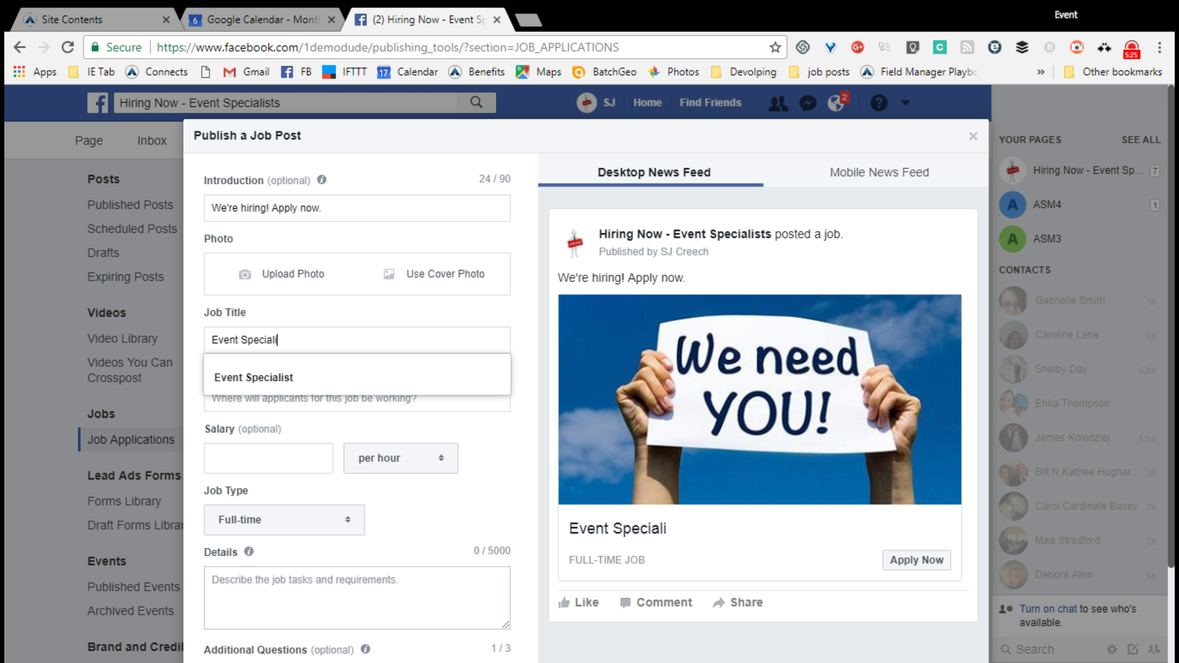
{"action": "left_click", "coordinate": [242, 380]}
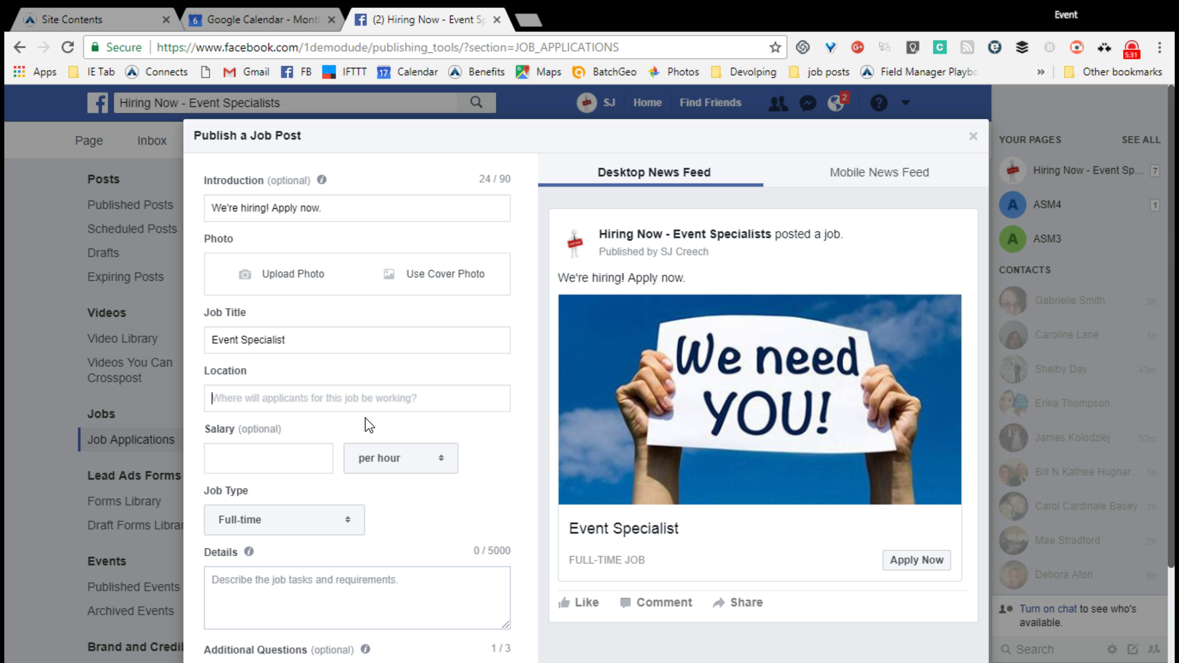
- Enter Tampa as the job location and set the job type to Part-time
{"action": "type", "text": "T"}
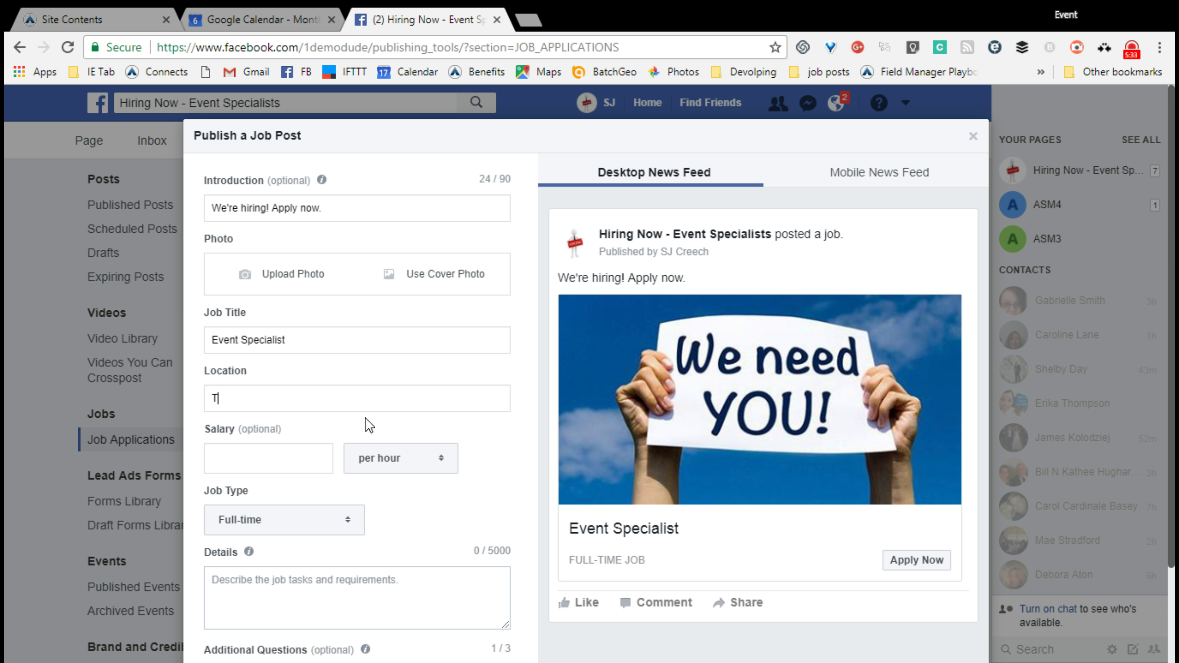
{"action": "type", "text": "ampa"}
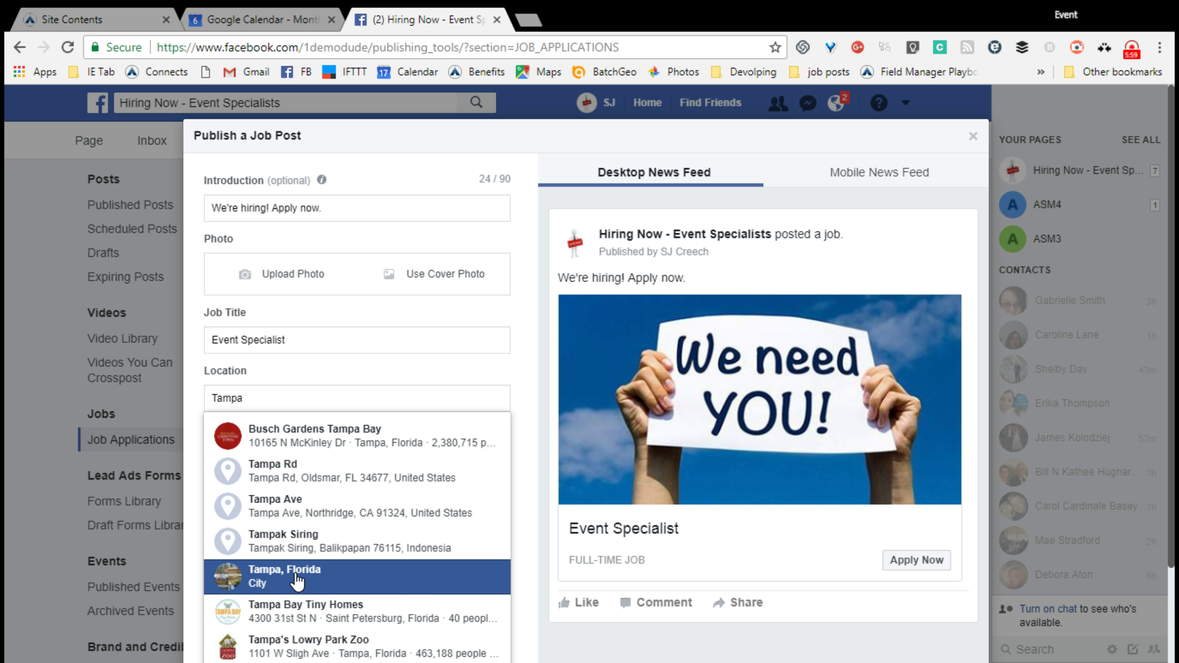
{"action": "left_click", "coordinate": [395, 369]}
{"action": "left_click", "coordinate": [269, 459]}
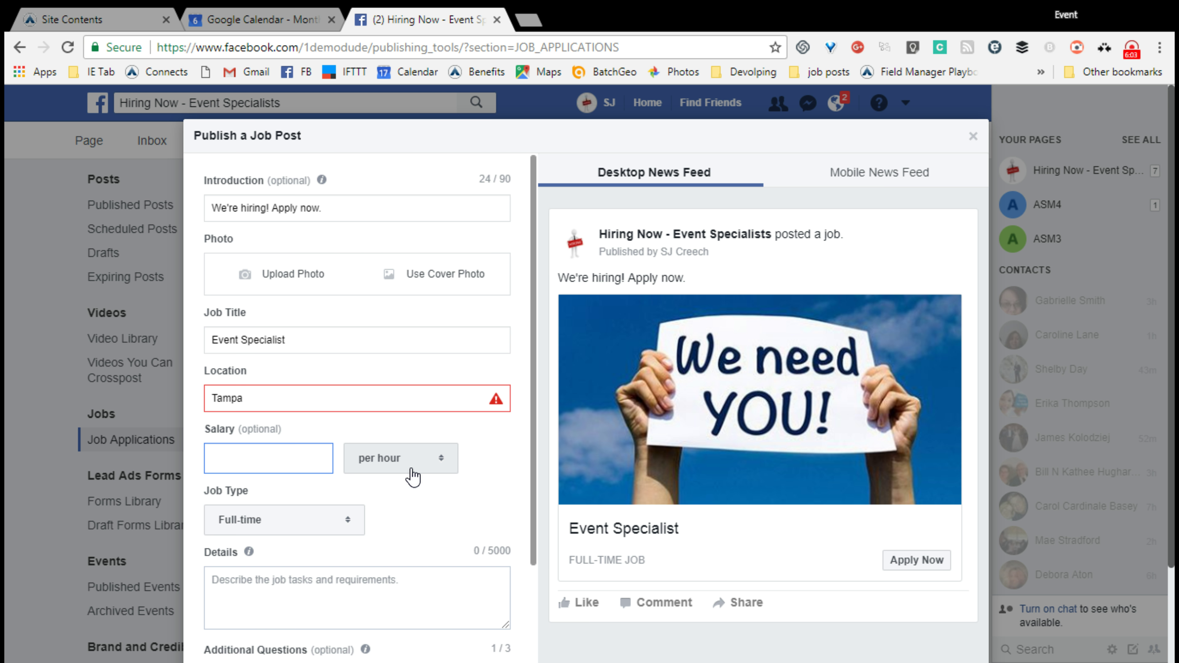
{"action": "left_click", "coordinate": [325, 519]}
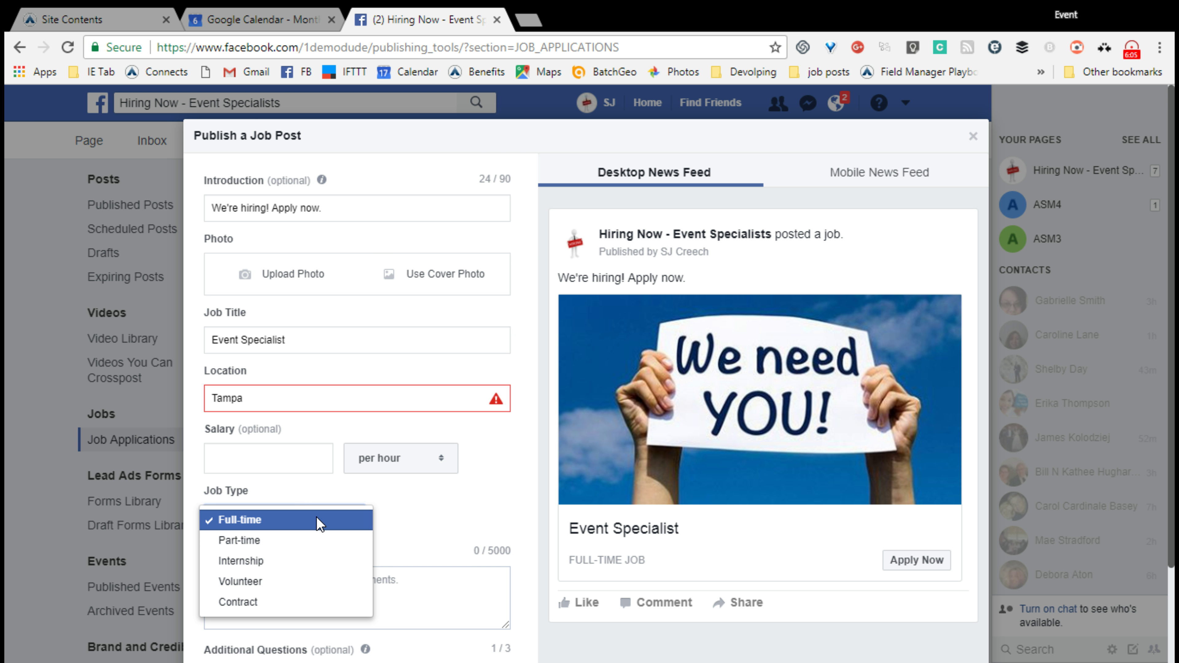
{"action": "left_click", "coordinate": [296, 549]}
- Review the job post's Details field, the free-text additional question and the remaining options down to the publishing option
{"action": "left_click", "coordinate": [284, 583]}
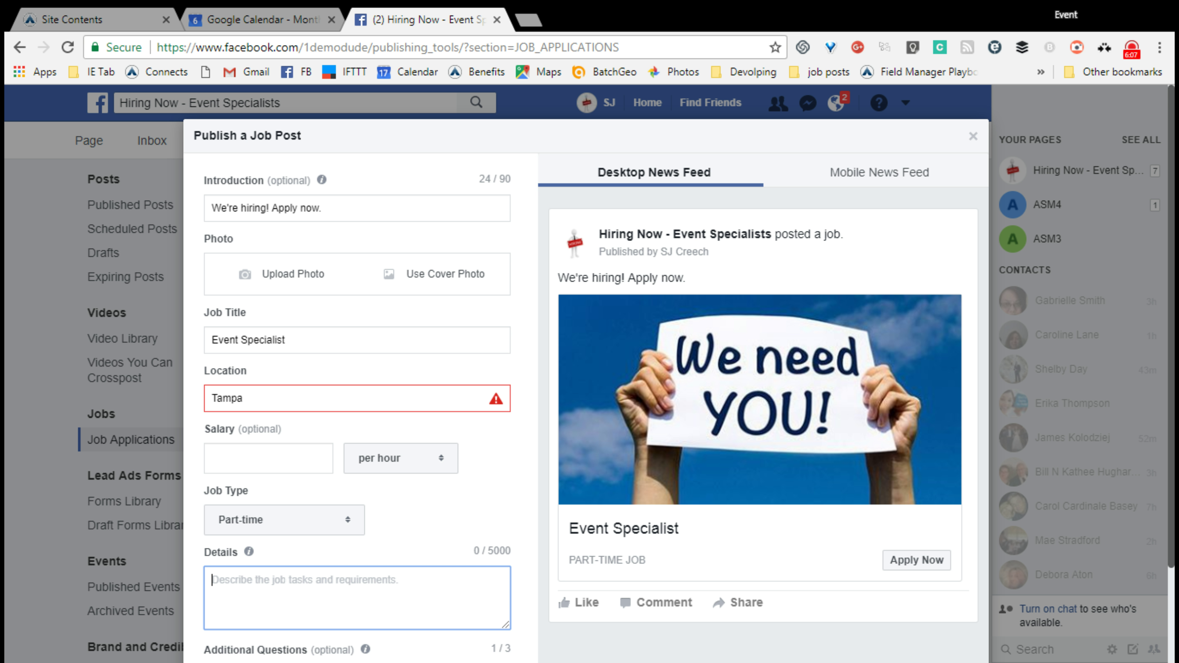
{"action": "scroll", "coordinate": [311, 561], "scroll_direction": "down", "scroll_amount": 2}
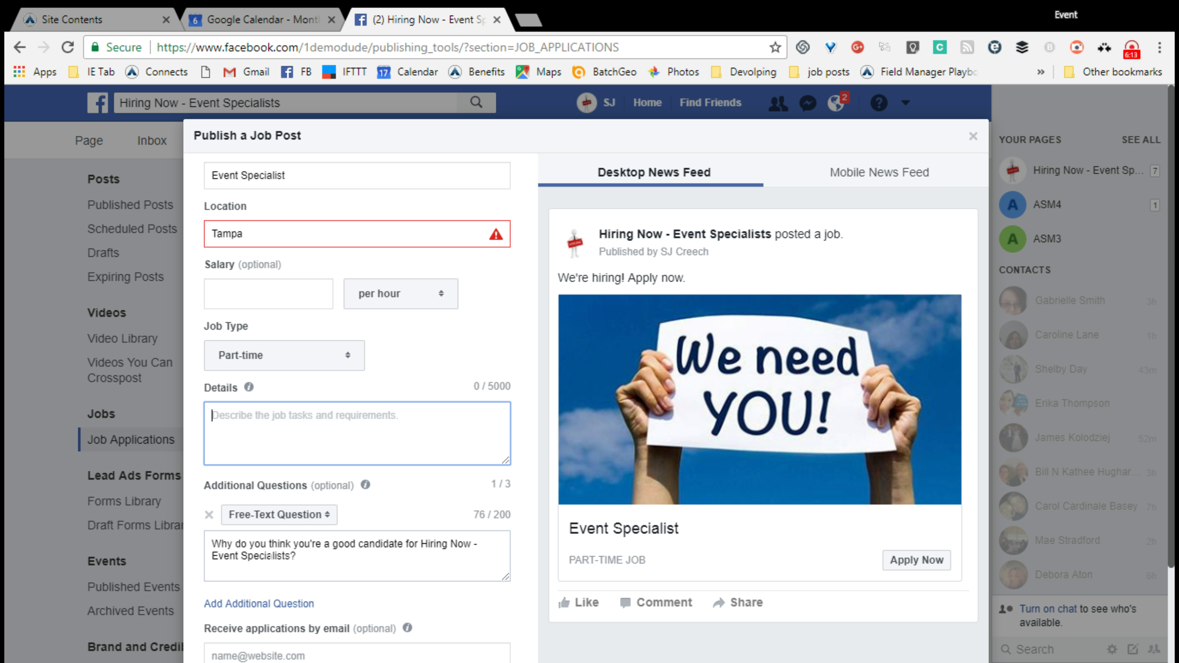
{"action": "left_click", "coordinate": [275, 565]}
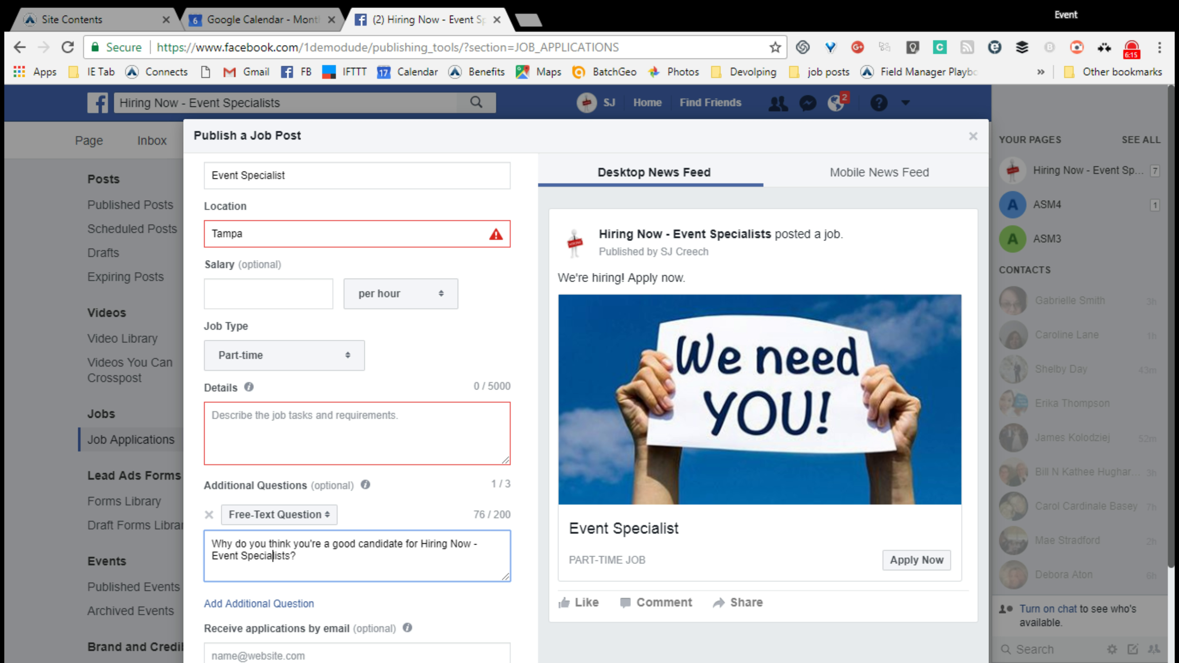
{"action": "left_click", "coordinate": [297, 556]}
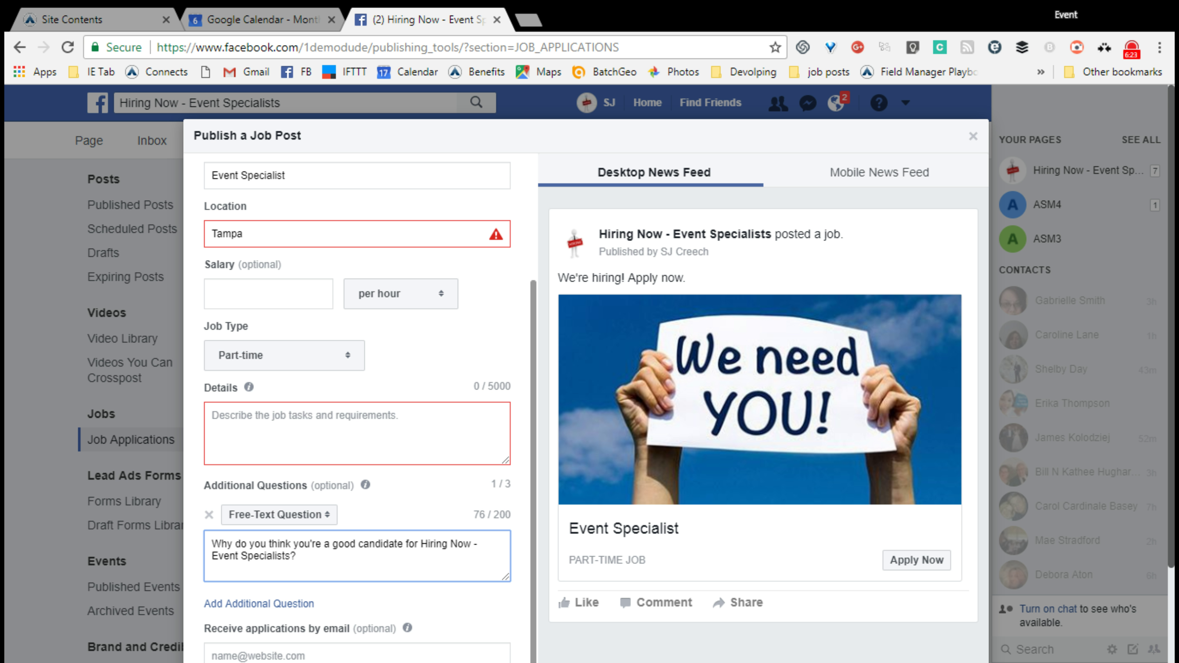
{"action": "left_click_drag", "start_coordinate": [298, 557], "coordinate": [215, 550]}
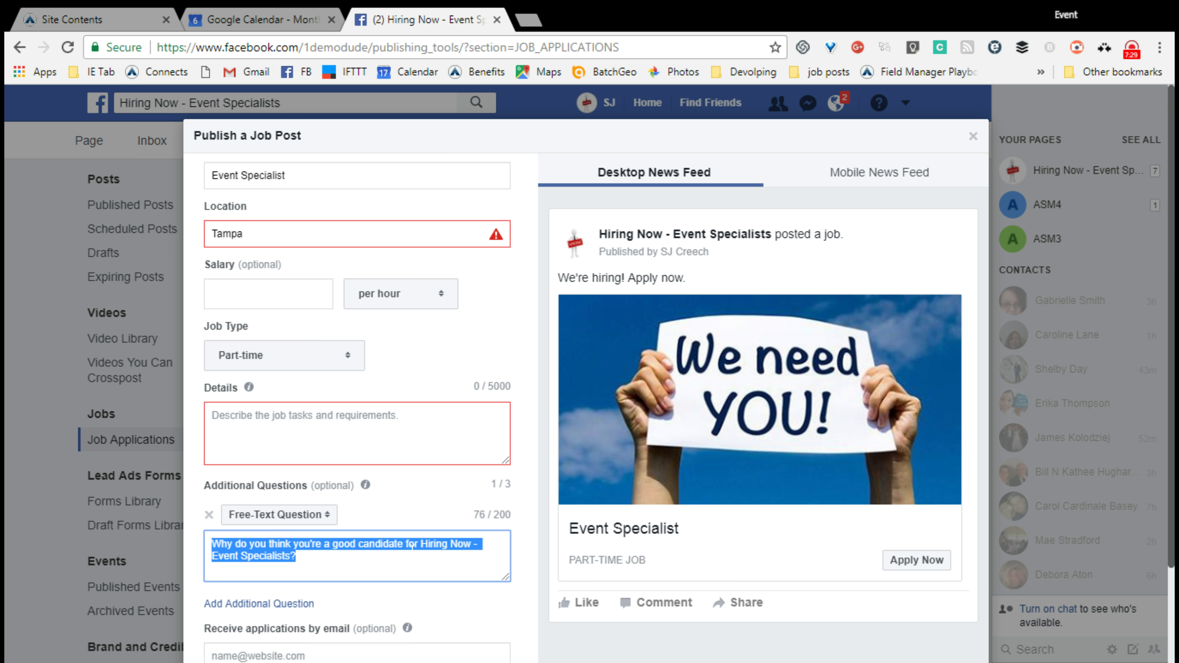
{"action": "scroll", "coordinate": [542, 586], "scroll_direction": "down", "scroll_amount": 3}
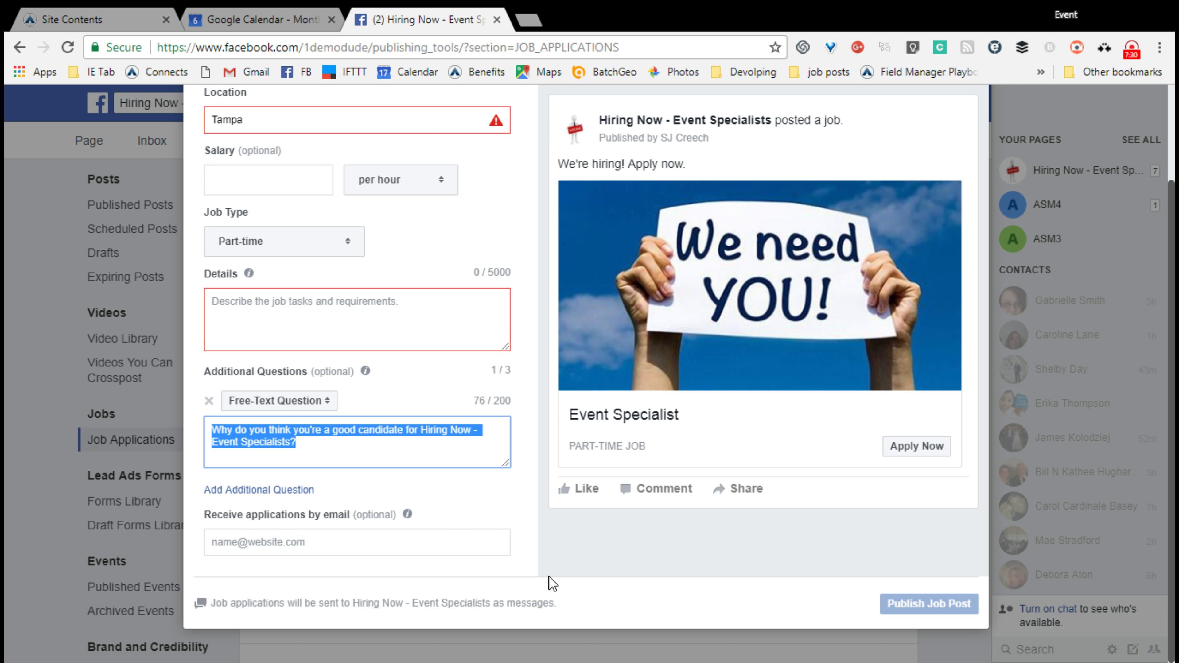